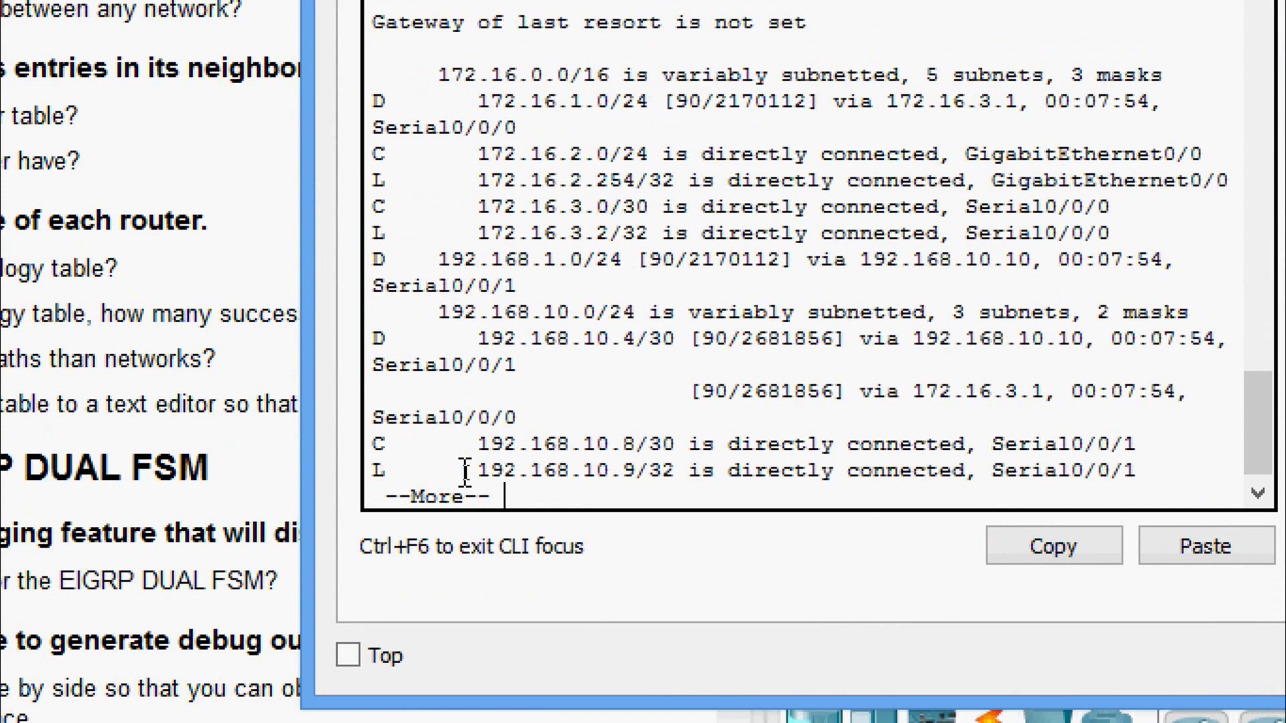
# - Show the remaining lines of R2's routing table and close the R2 window
pyautogui.press('space')
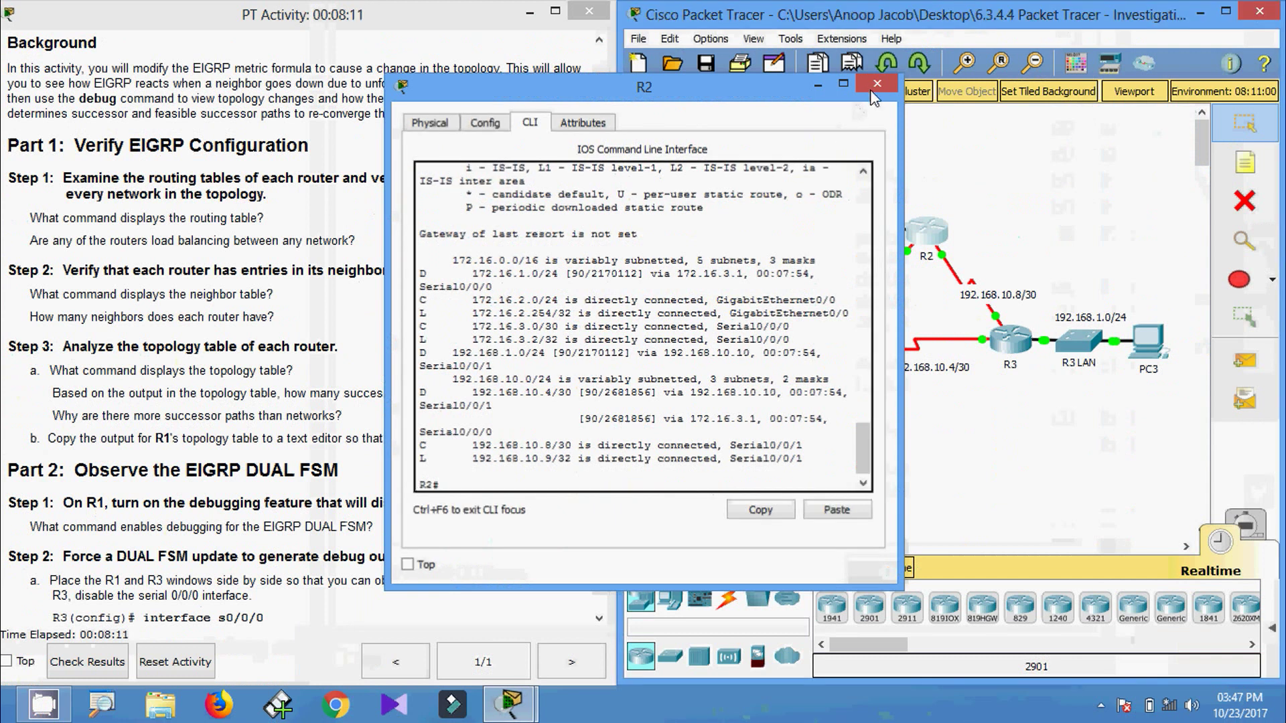
pyautogui.click(876, 83)
# - Open R3's command line and enter privileged EXEC mode with enable
pyautogui.click(1010, 340)
pyautogui.click(529, 123)
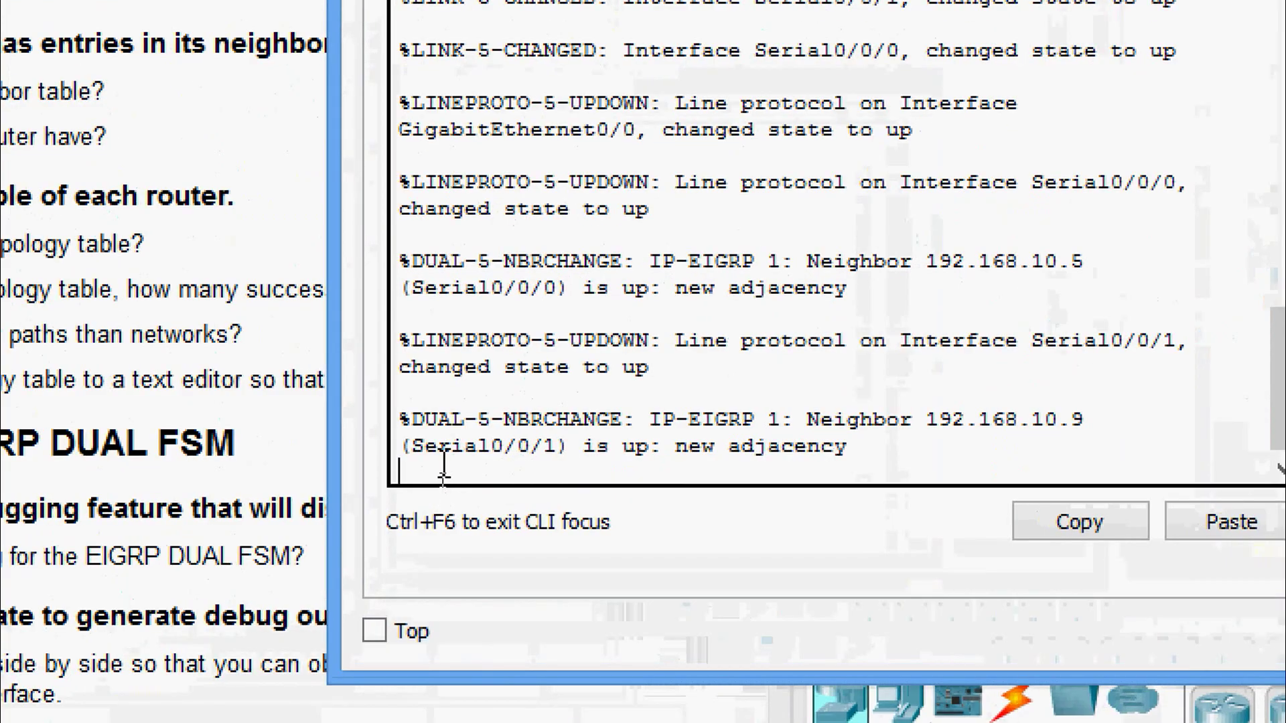
pyautogui.press('Return')
pyautogui.write('ena')
pyautogui.press('Tab')
pyautogui.press('Return')
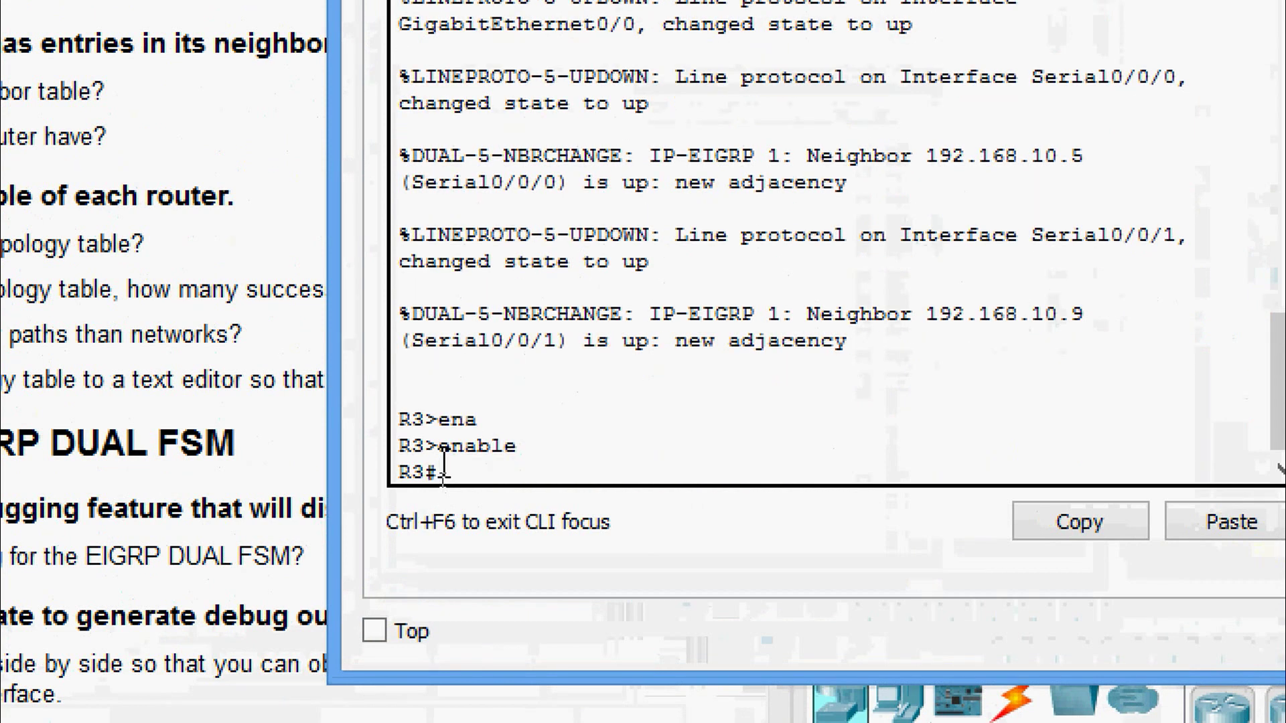
# - Display R3's complete routing table with show ip route
pyautogui.write('sh')
pyautogui.press('Tab')
pyautogui.write('ip rou')
pyautogui.press('Tab')
pyautogui.press('Return')
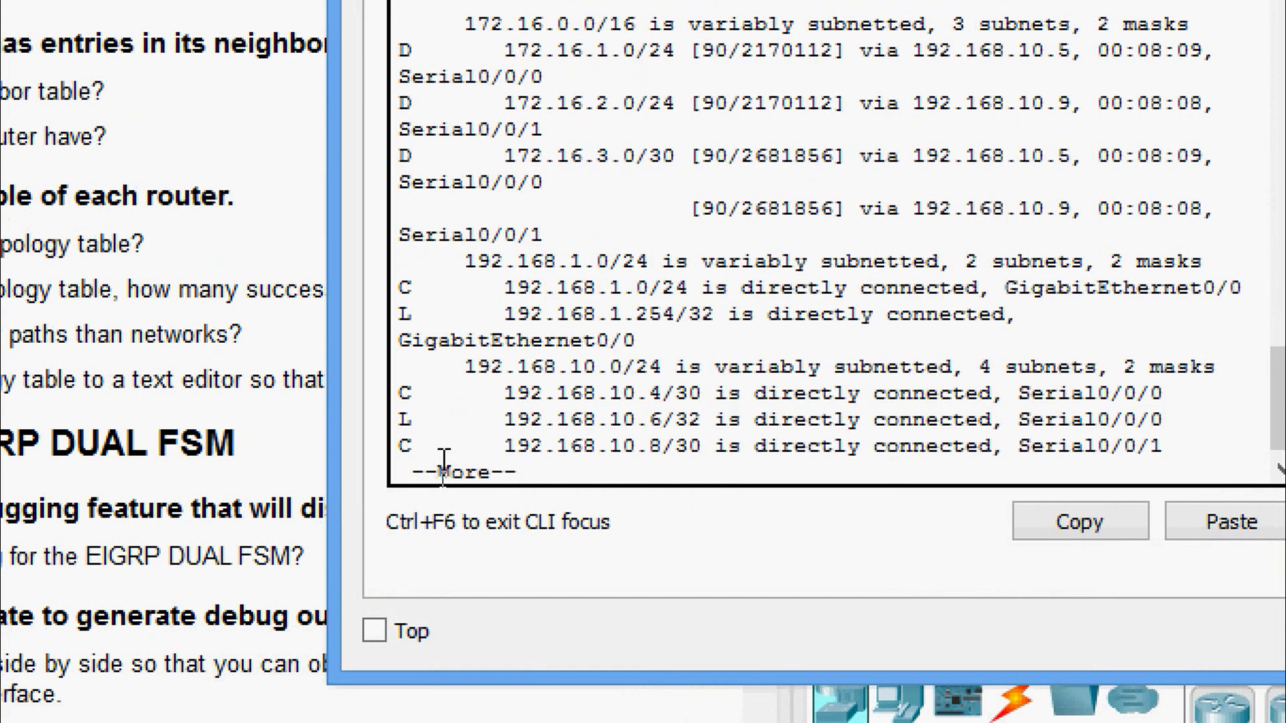
pyautogui.press('Return')
pyautogui.press('Return')
pyautogui.press('Return')
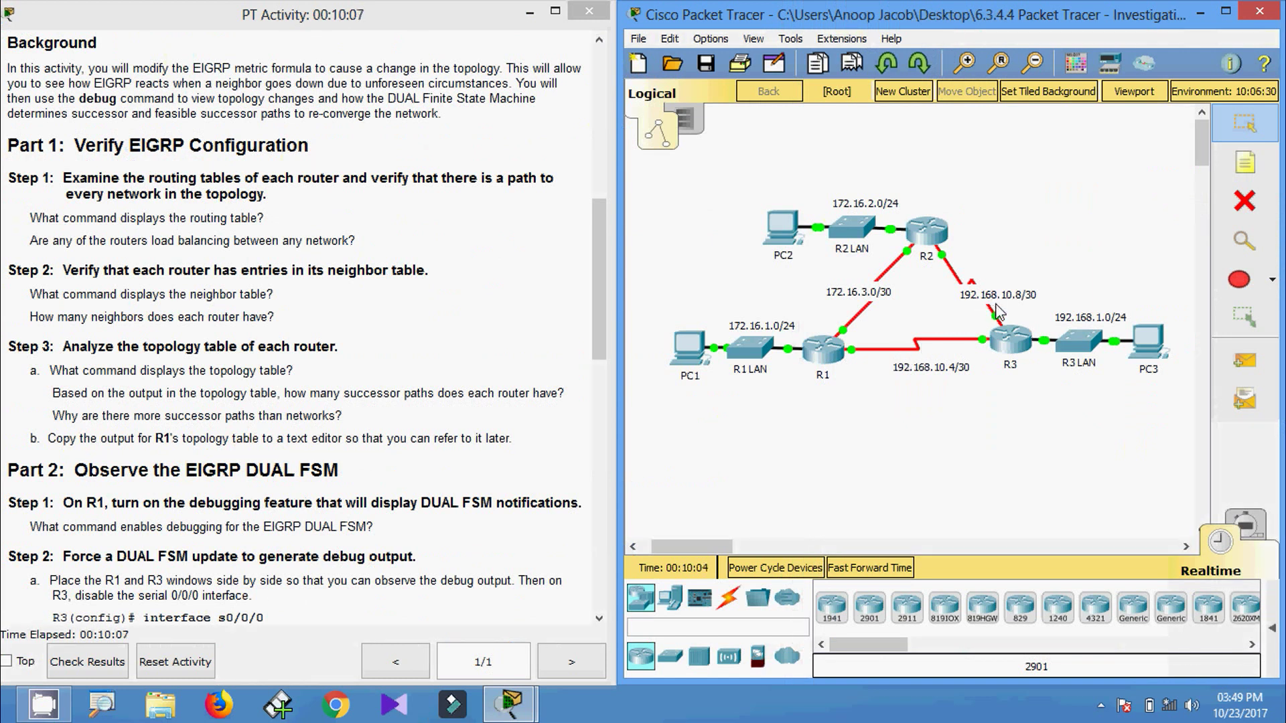
# - Highlight the two equal-cost paths to 192.168.10.8/30 in R1's routing table, and close the R1 window
pyautogui.click(824, 348)
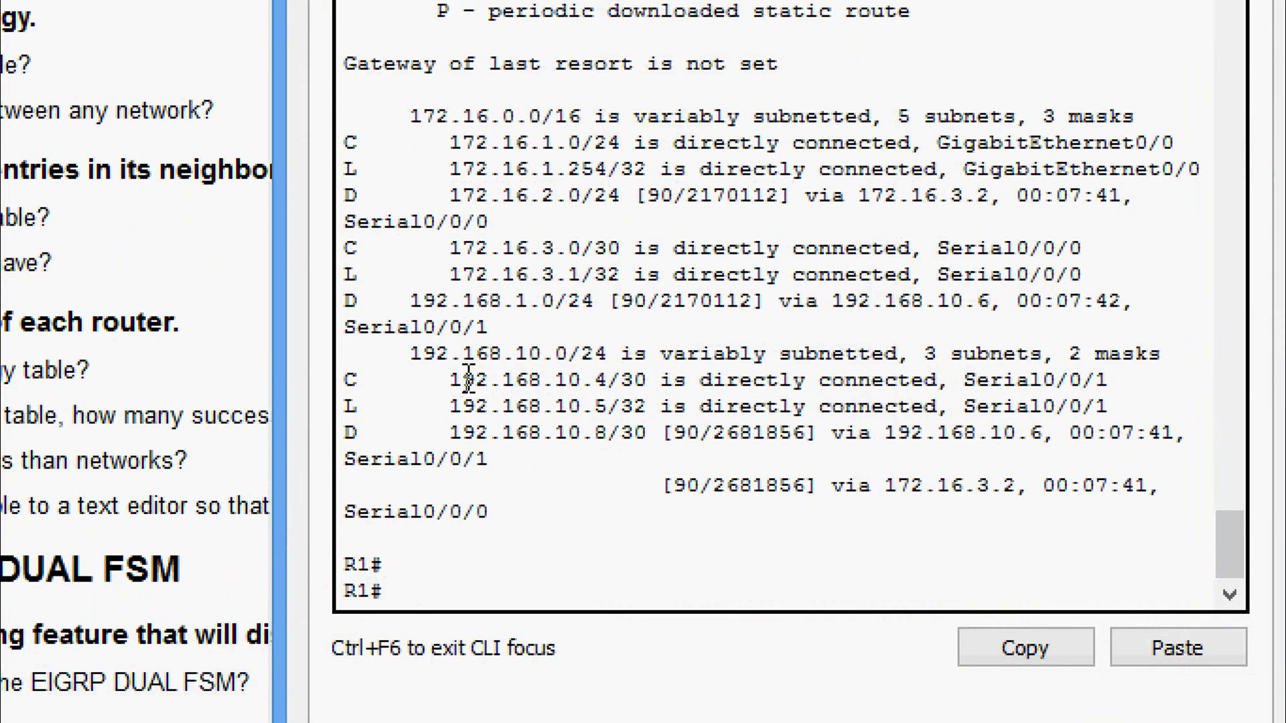
pyautogui.moveTo(338, 432); pyautogui.dragTo(1171, 499)
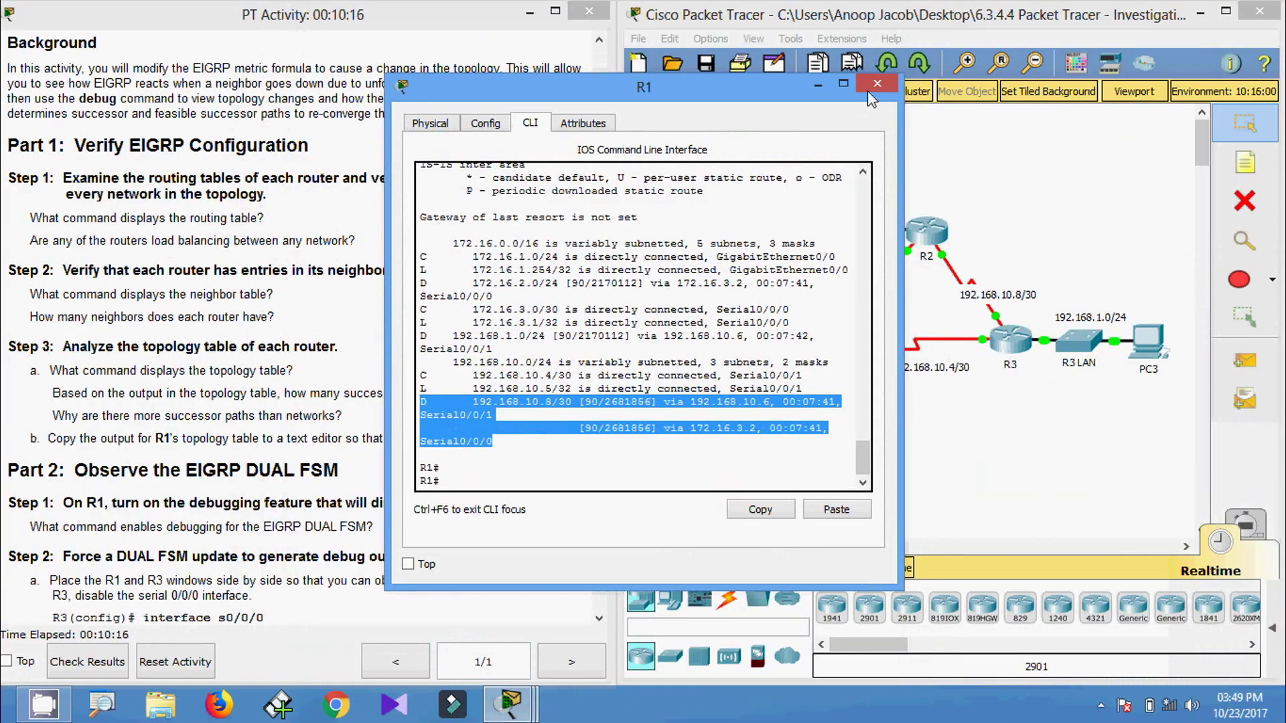
pyautogui.click(864, 92)
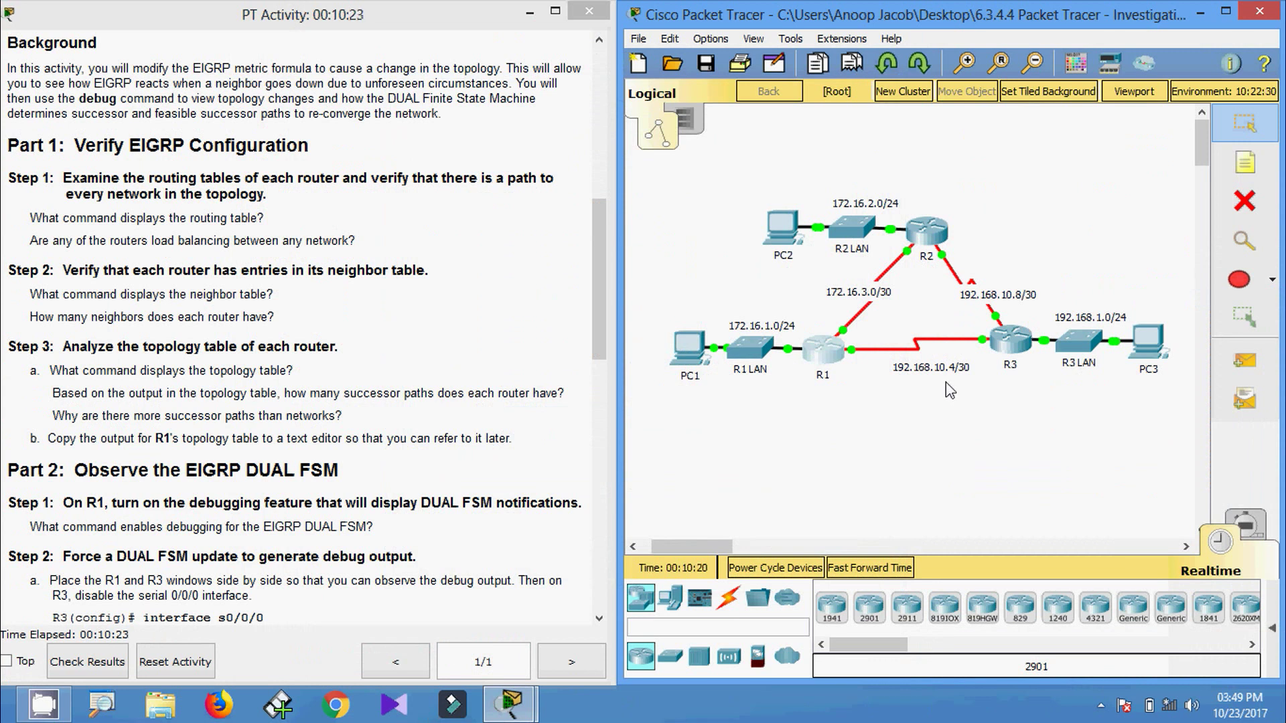
# - Highlight the two equal-cost paths to 192.168.10.4/30 in R2's routing table, and close the R2 window
pyautogui.click(927, 231)
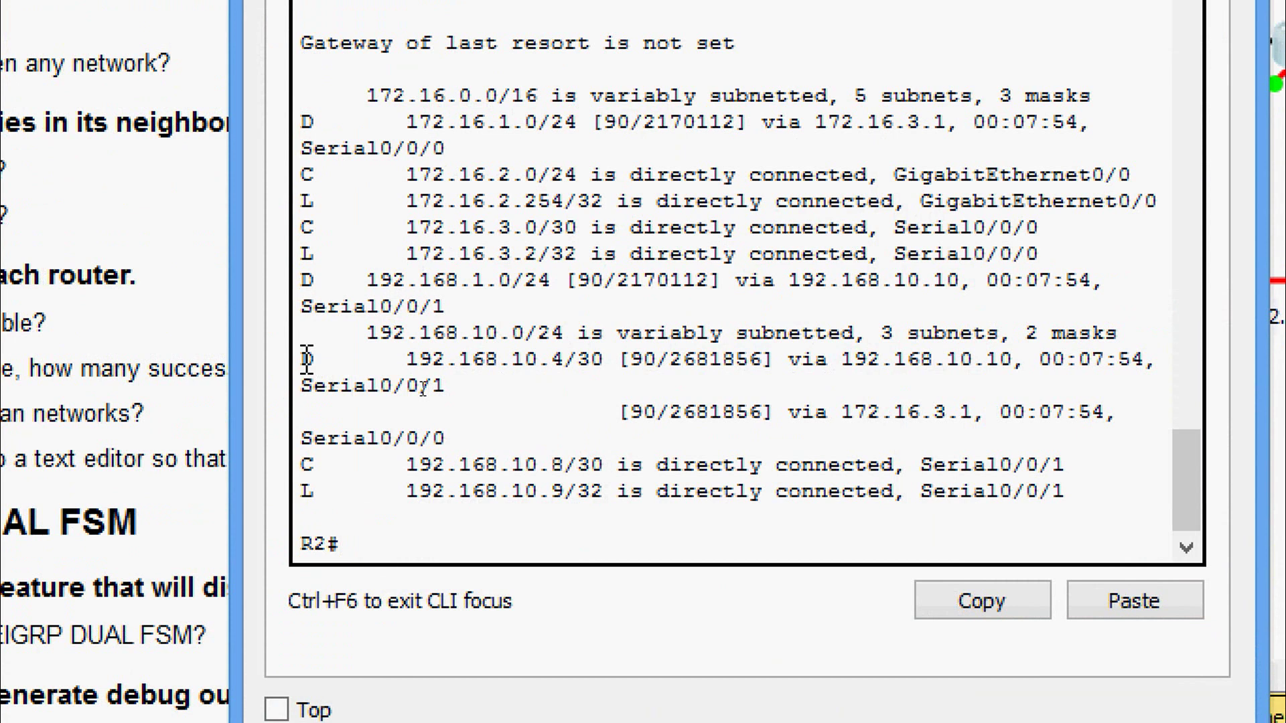
pyautogui.moveTo(307, 359); pyautogui.dragTo(1211, 417)
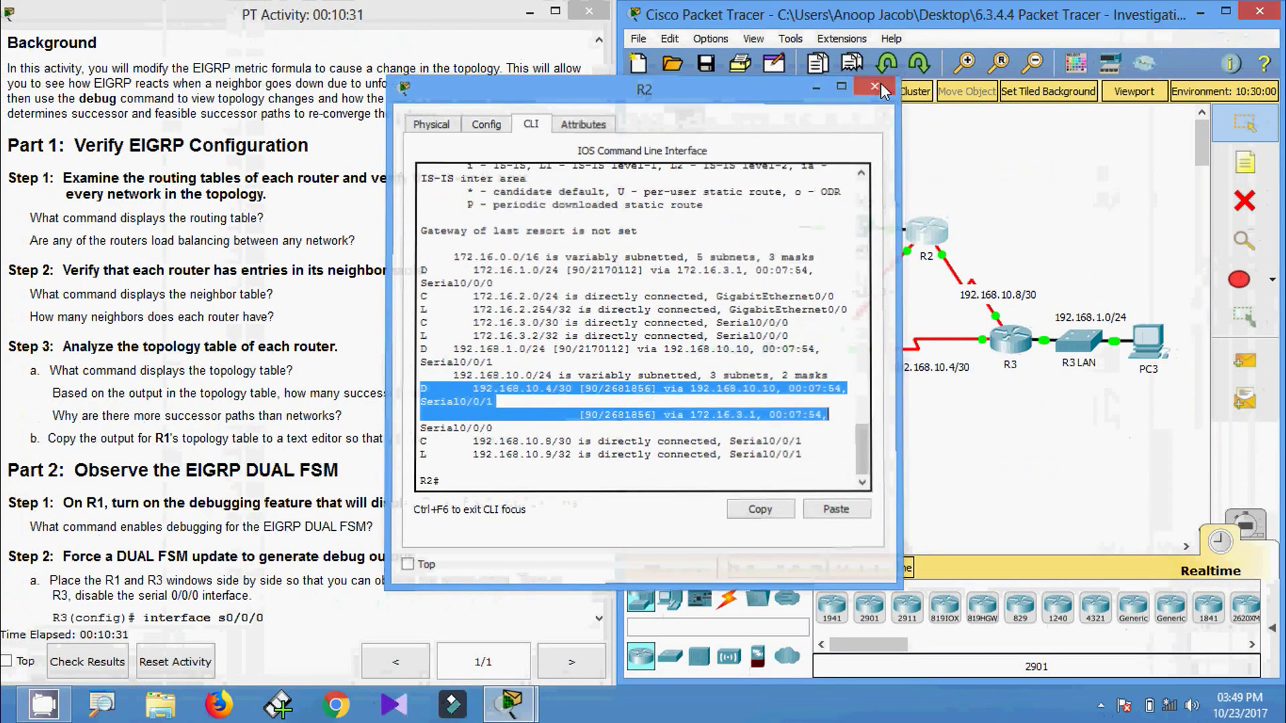
pyautogui.click(875, 86)
# - Open R3's command line and highlight the two equal-cost paths to 172.16.3.0/30 in its routing table
pyautogui.moveTo(999, 344)
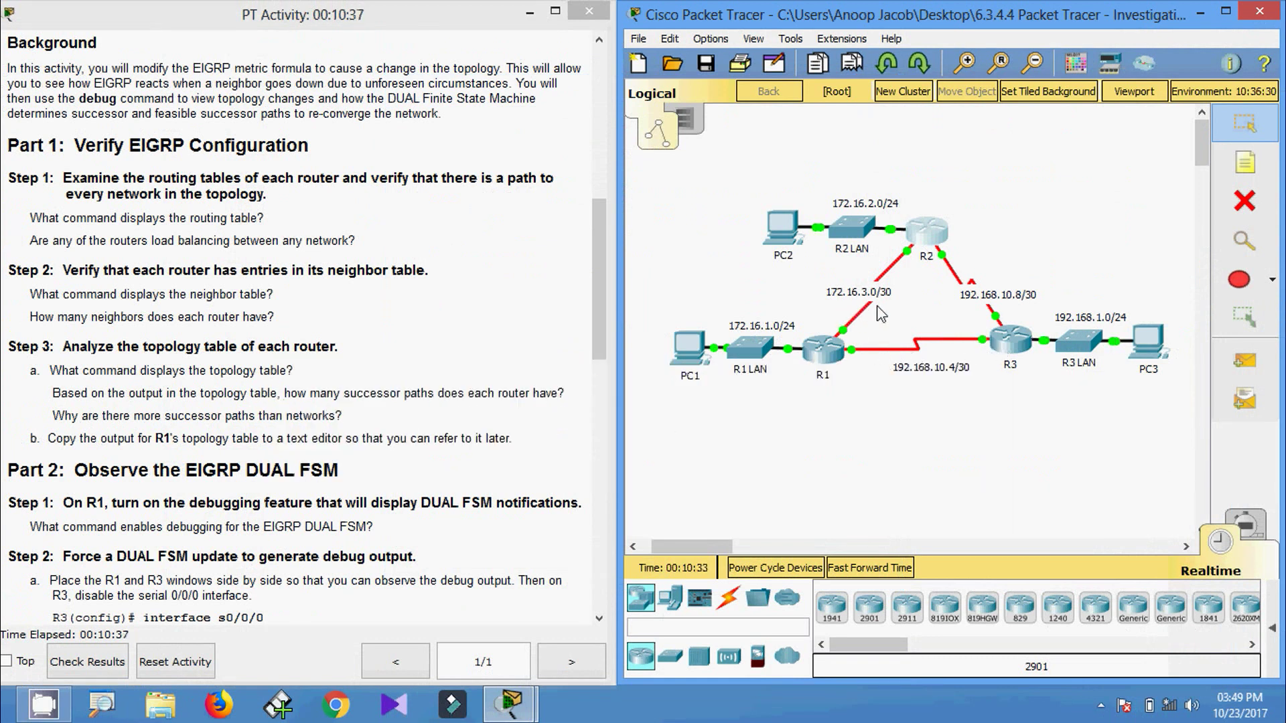
pyautogui.click(1010, 343)
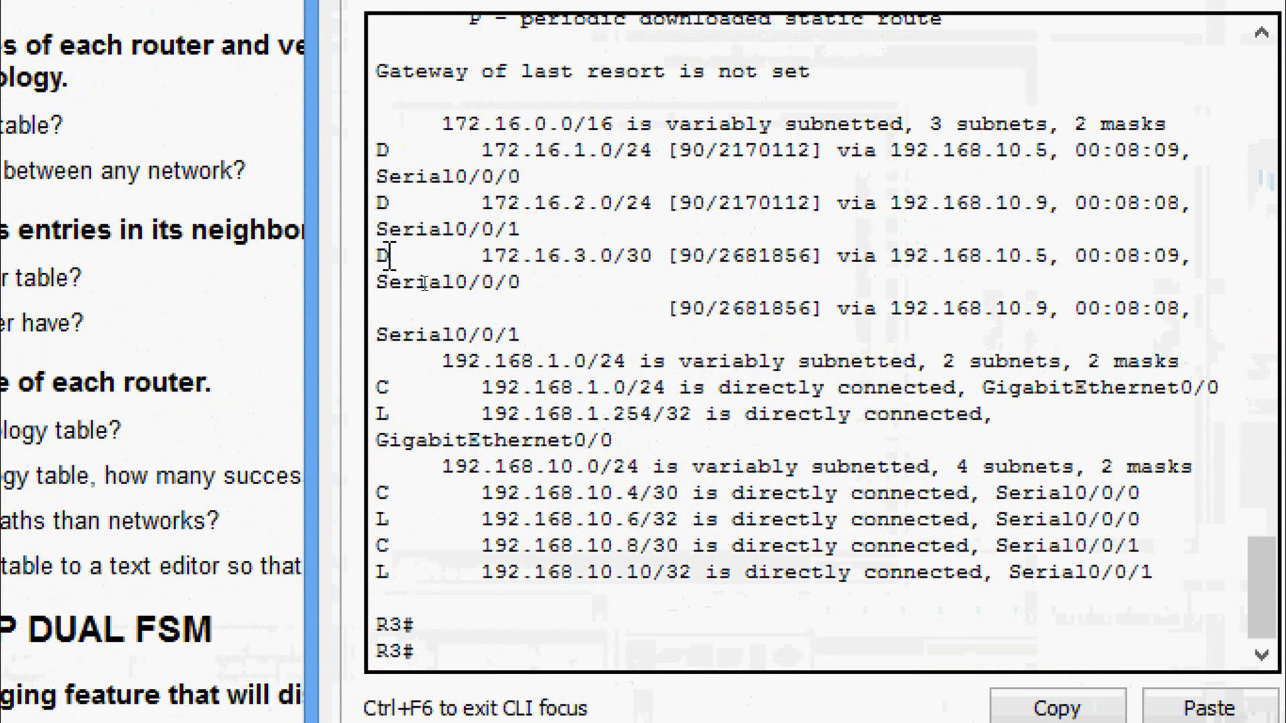
pyautogui.moveTo(385, 255); pyautogui.dragTo(1149, 345)
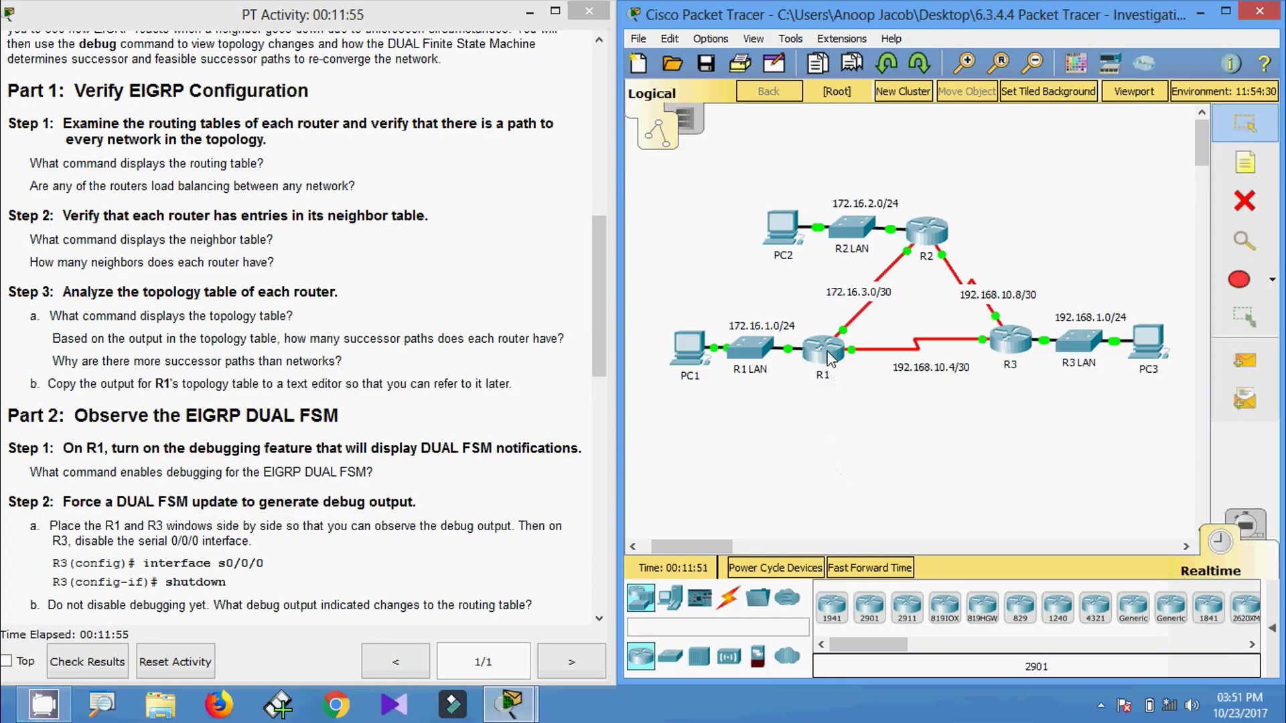
# - Display R1's EIGRP neighbor table with show ip eigrp neighbors, and close the R1 window
pyautogui.click(821, 339)
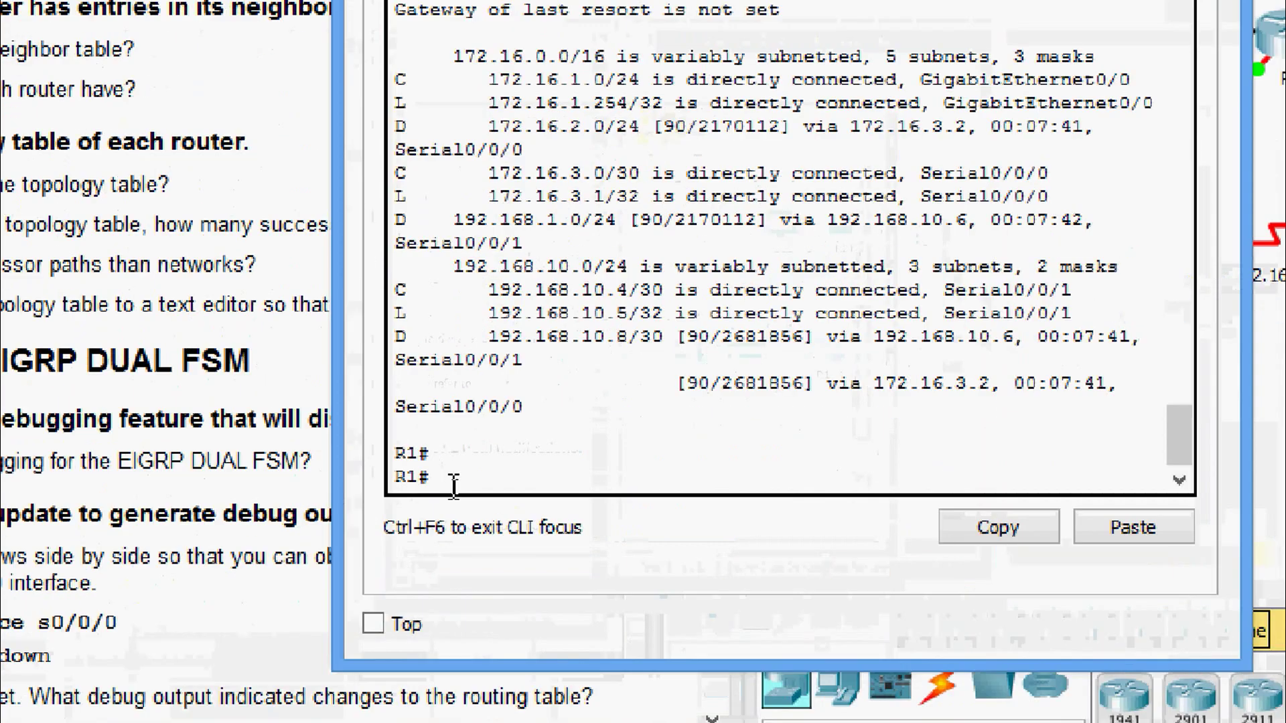
pyautogui.write('sh')
pyautogui.press('Tab')
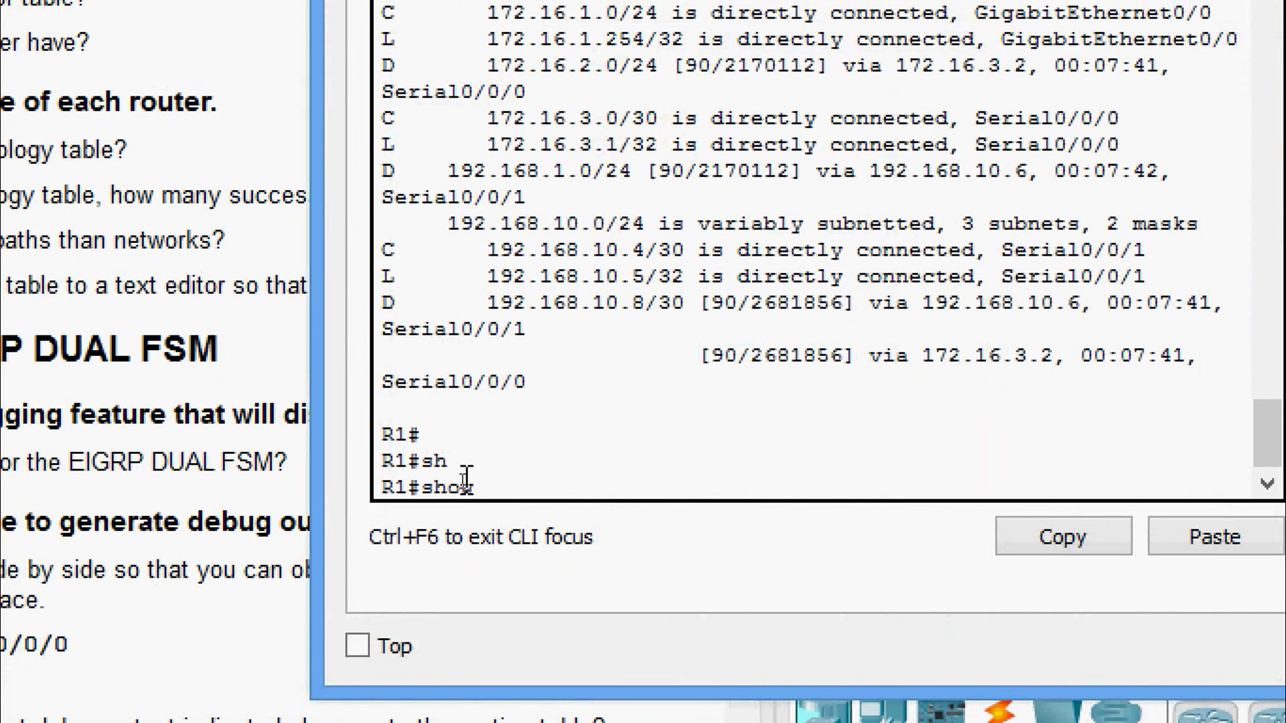
pyautogui.write('ip ei')
pyautogui.press('Tab')
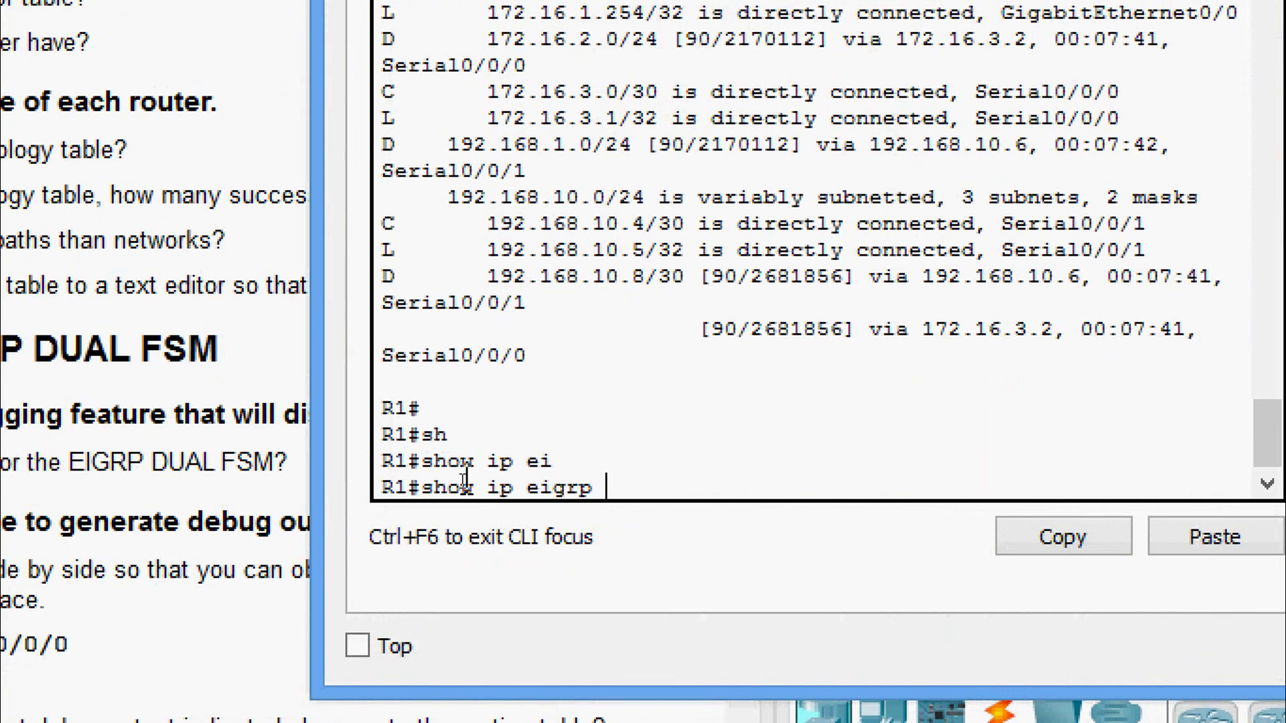
pyautogui.write('ne')
pyautogui.press('Tab')
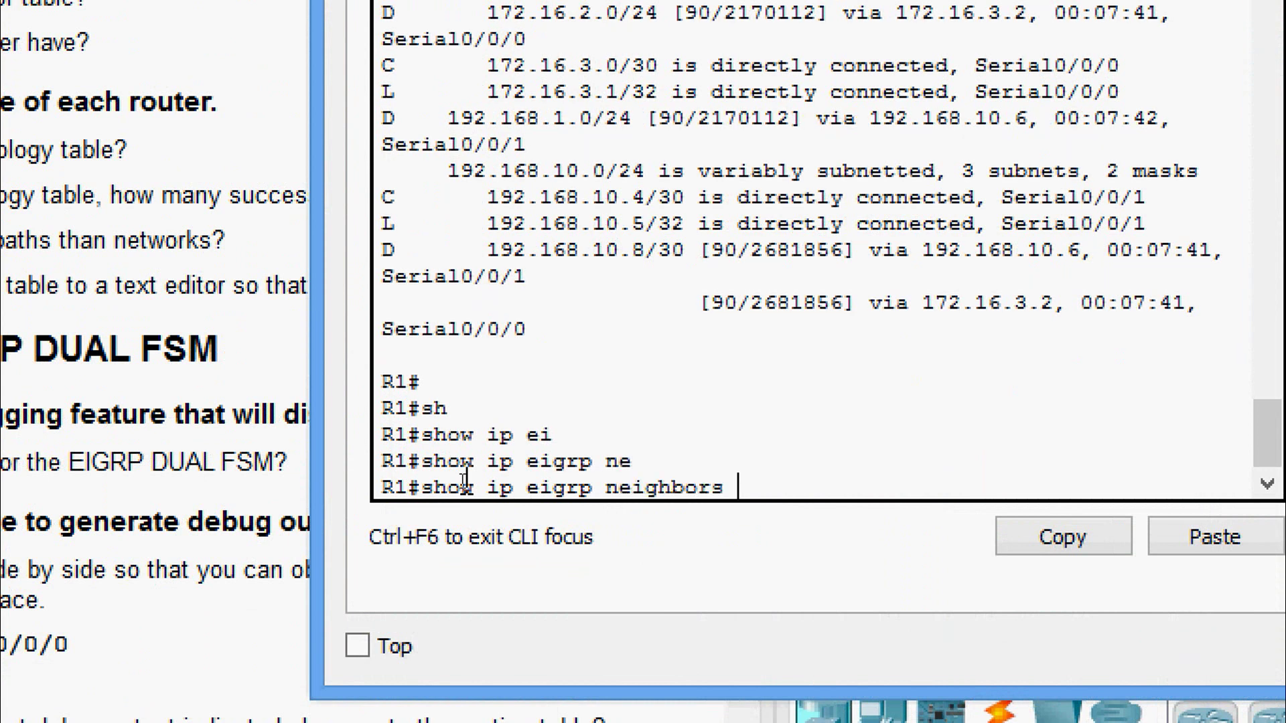
pyautogui.press('Return')
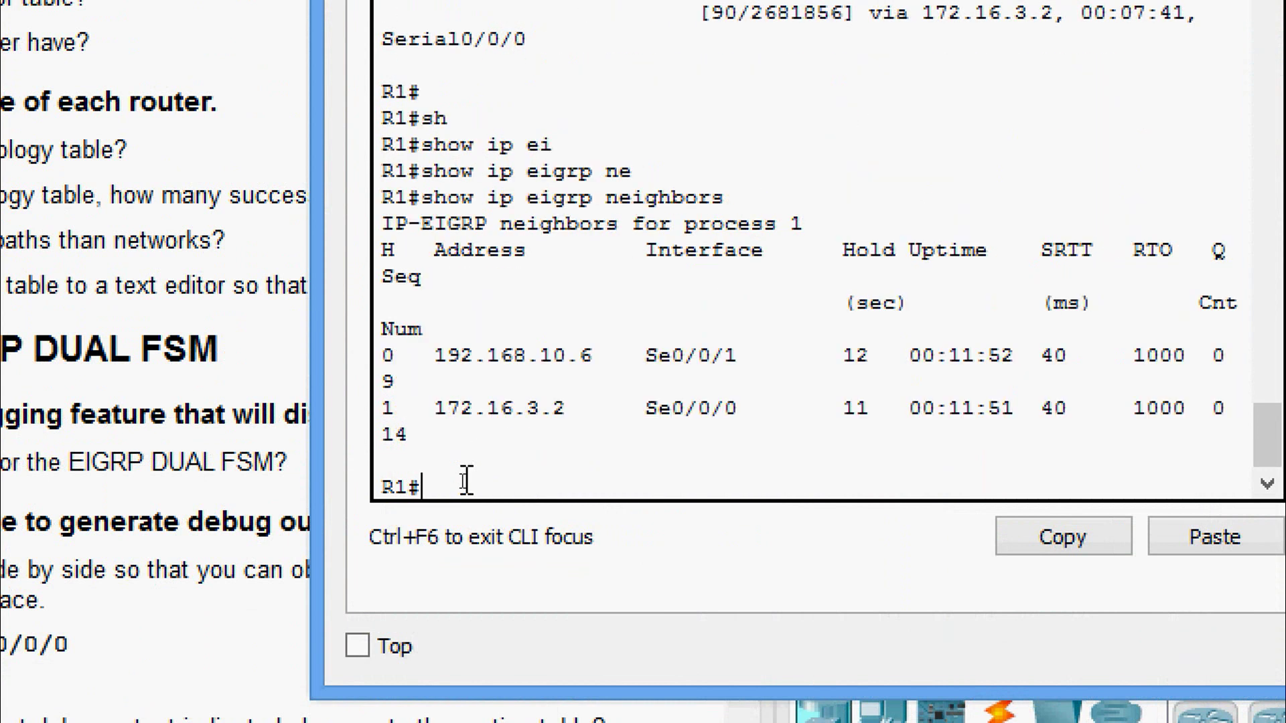
pyautogui.press('Return')
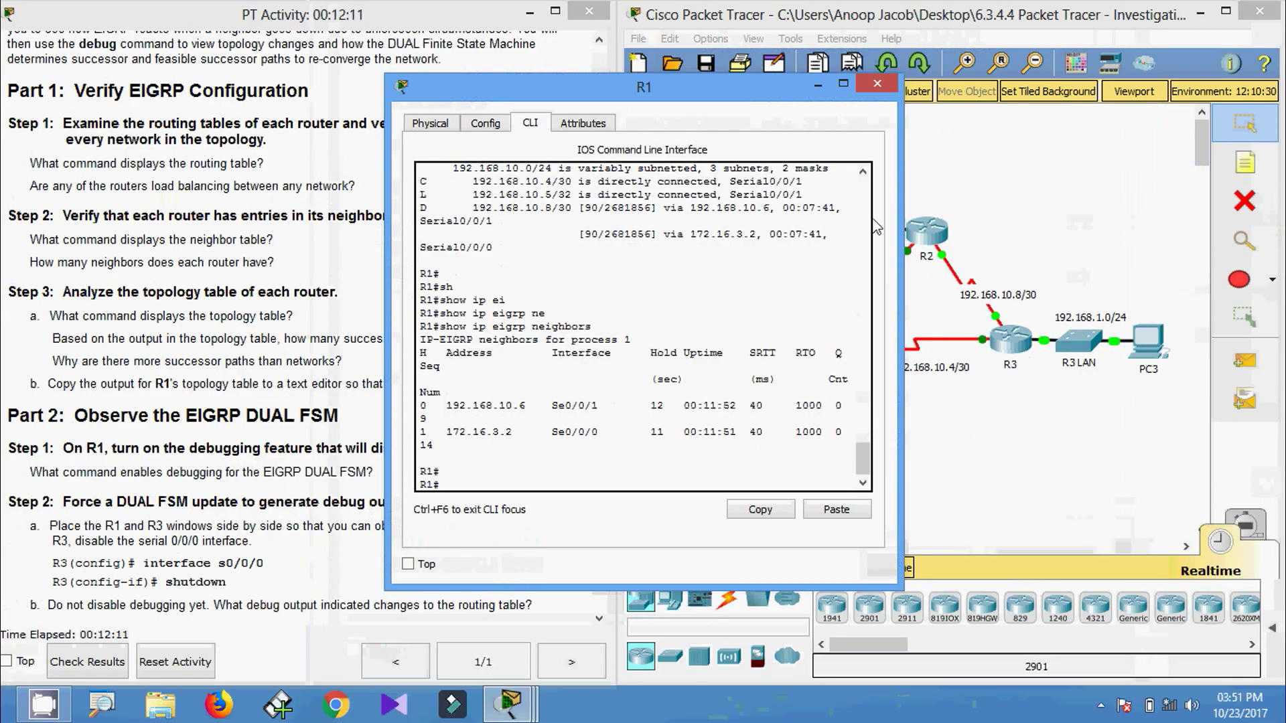
pyautogui.click(872, 89)
# - Display R2's EIGRP neighbor table with show ip eigrp neighbors, and close the R2 window
pyautogui.click(927, 234)
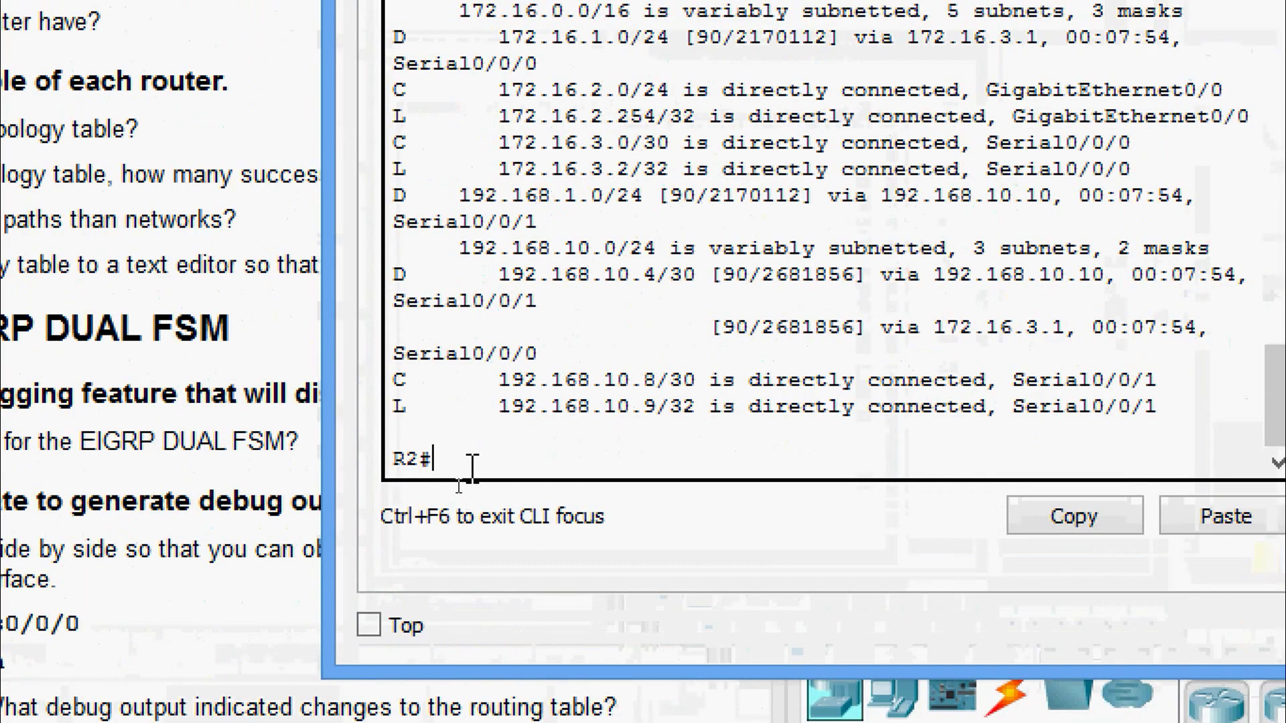
pyautogui.write('sh')
pyautogui.press('Tab')
pyautogui.write('ip')
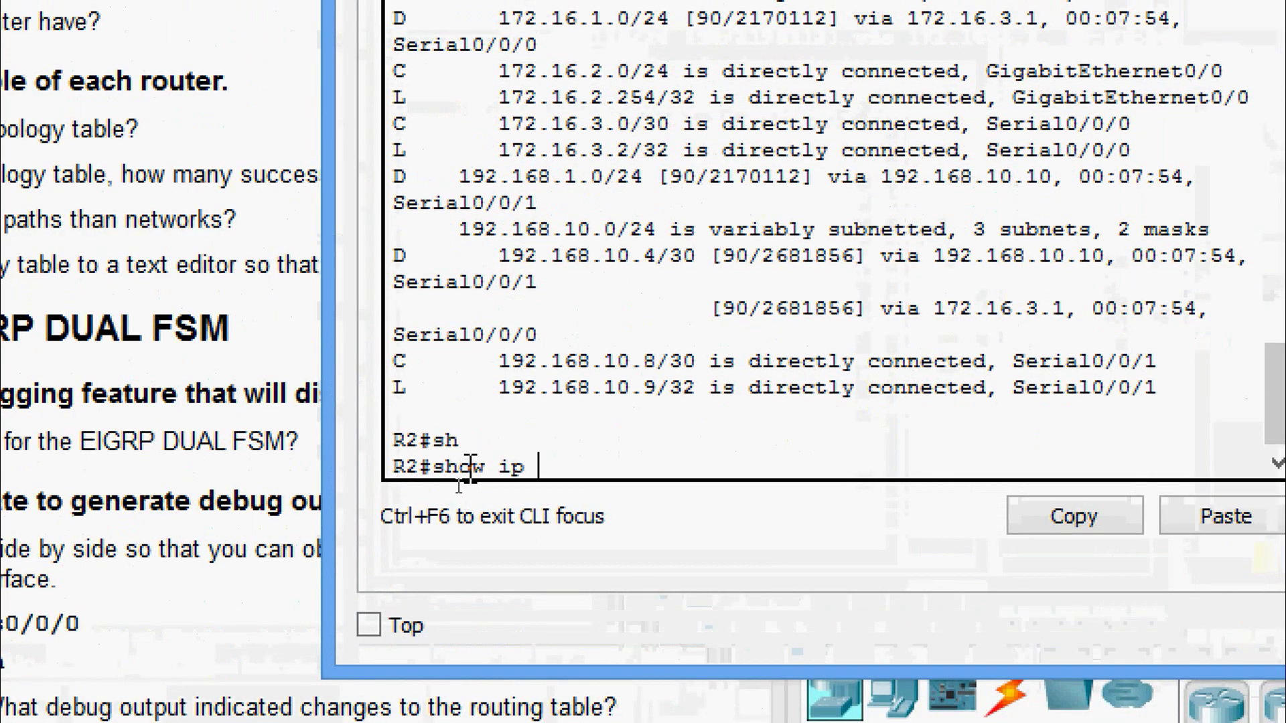
pyautogui.write(' ei')
pyautogui.press('Tab')
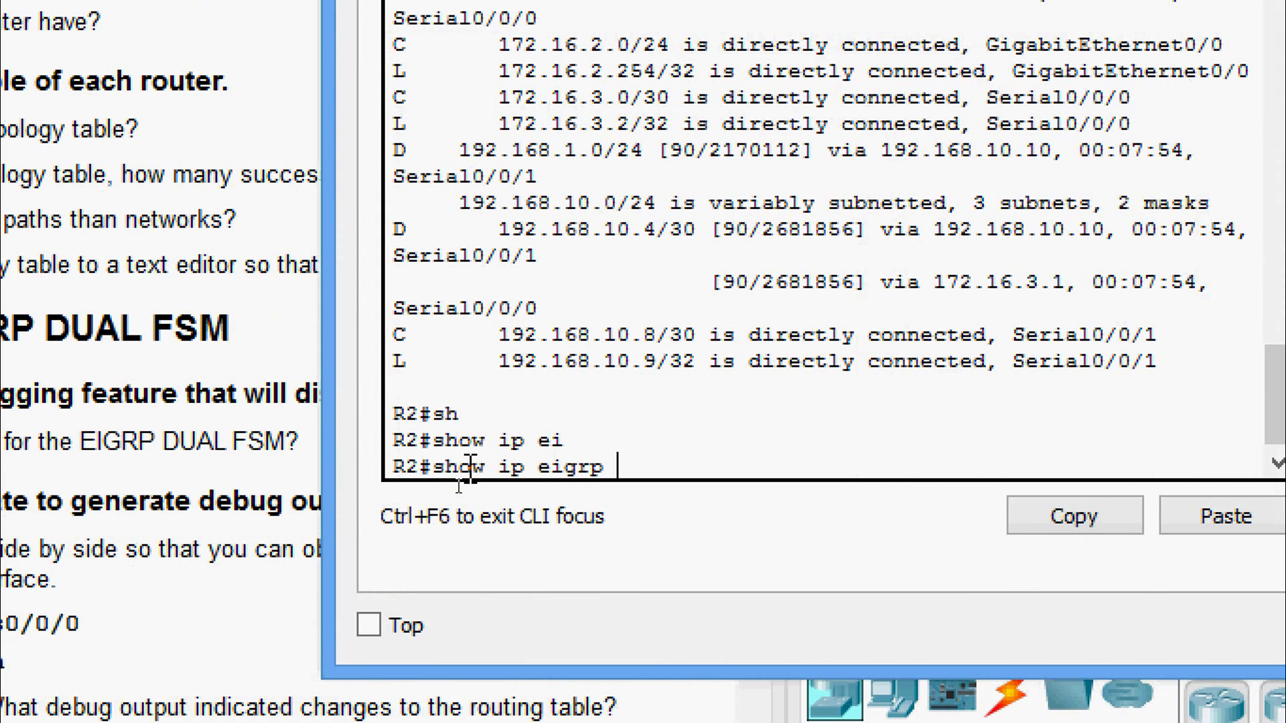
pyautogui.write('ne')
pyautogui.press('Tab')
pyautogui.press('Return')
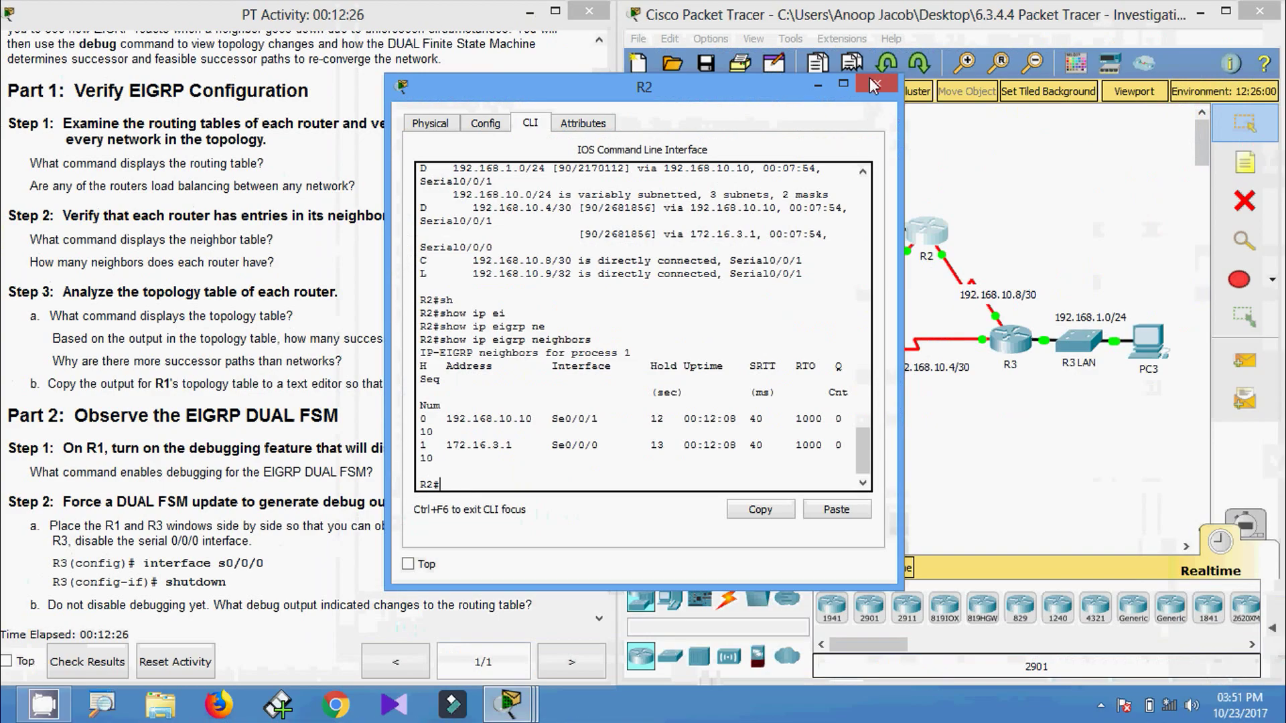
pyautogui.click(1112, 90)
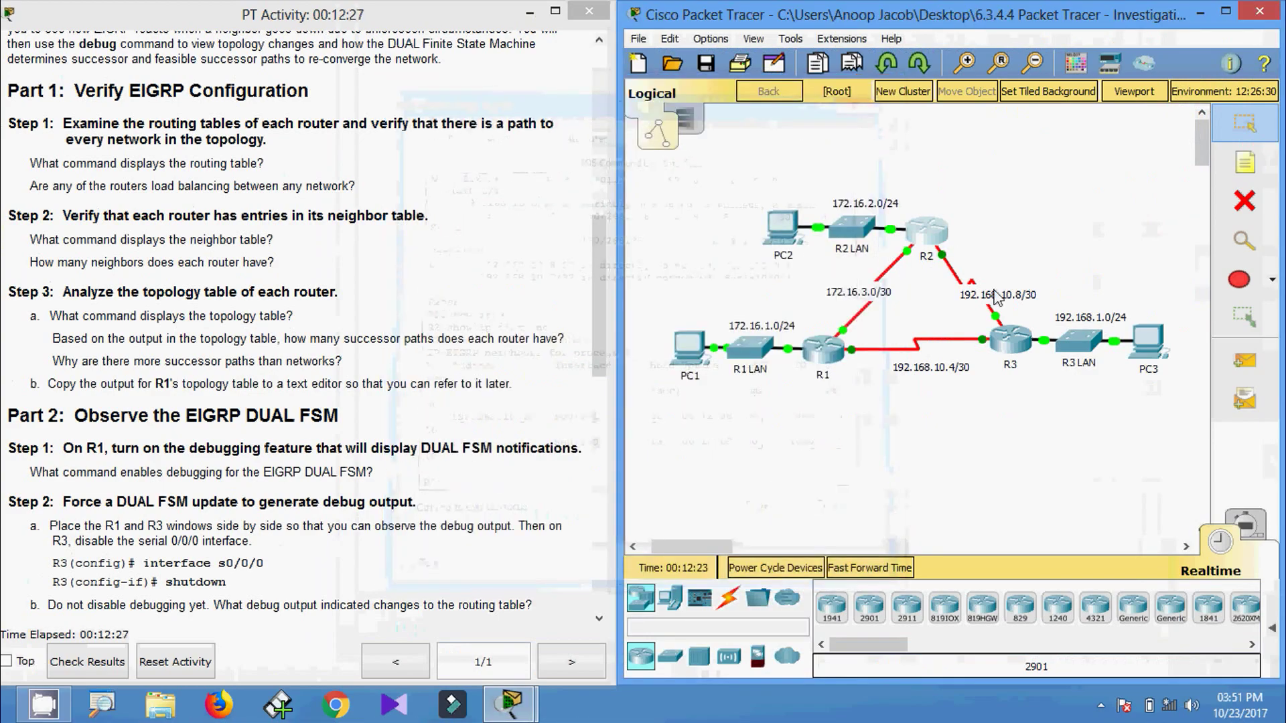
# - Open R3's command line and display its EIGRP neighbor table with show ip eigrp neighbors
pyautogui.click(1010, 338)
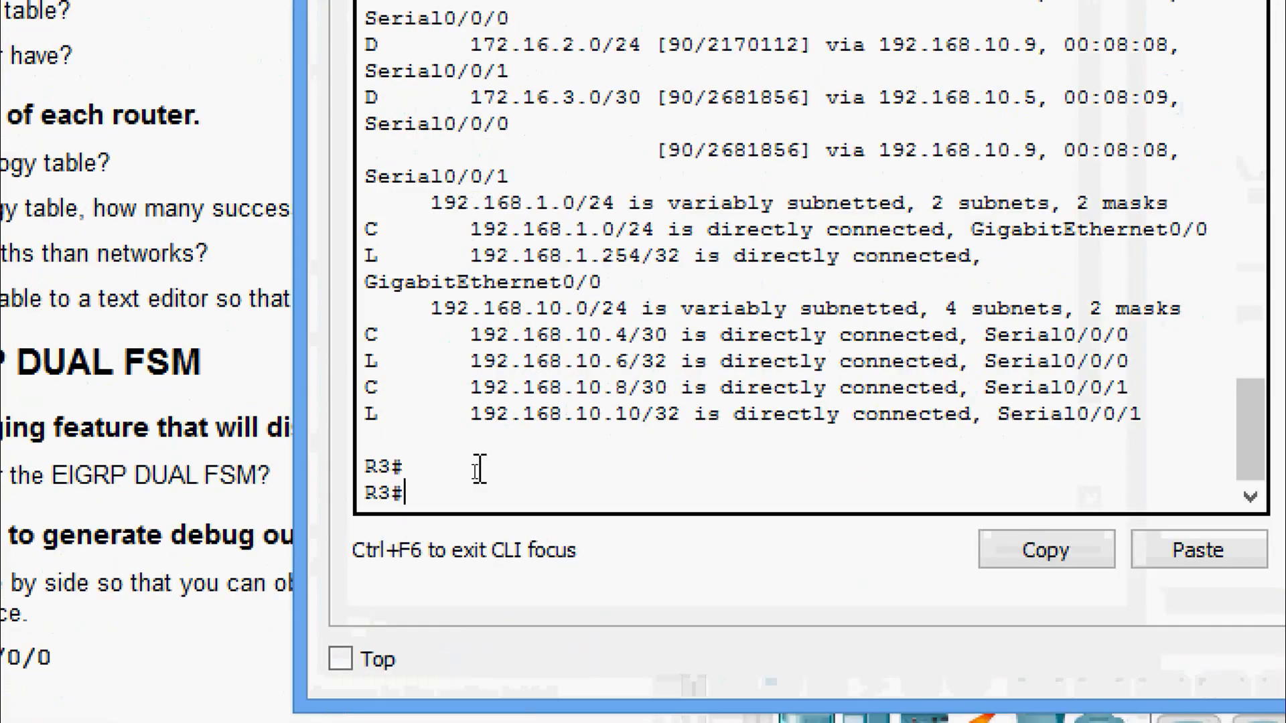
pyautogui.write('sh')
pyautogui.press('Tab')
pyautogui.write('ip')
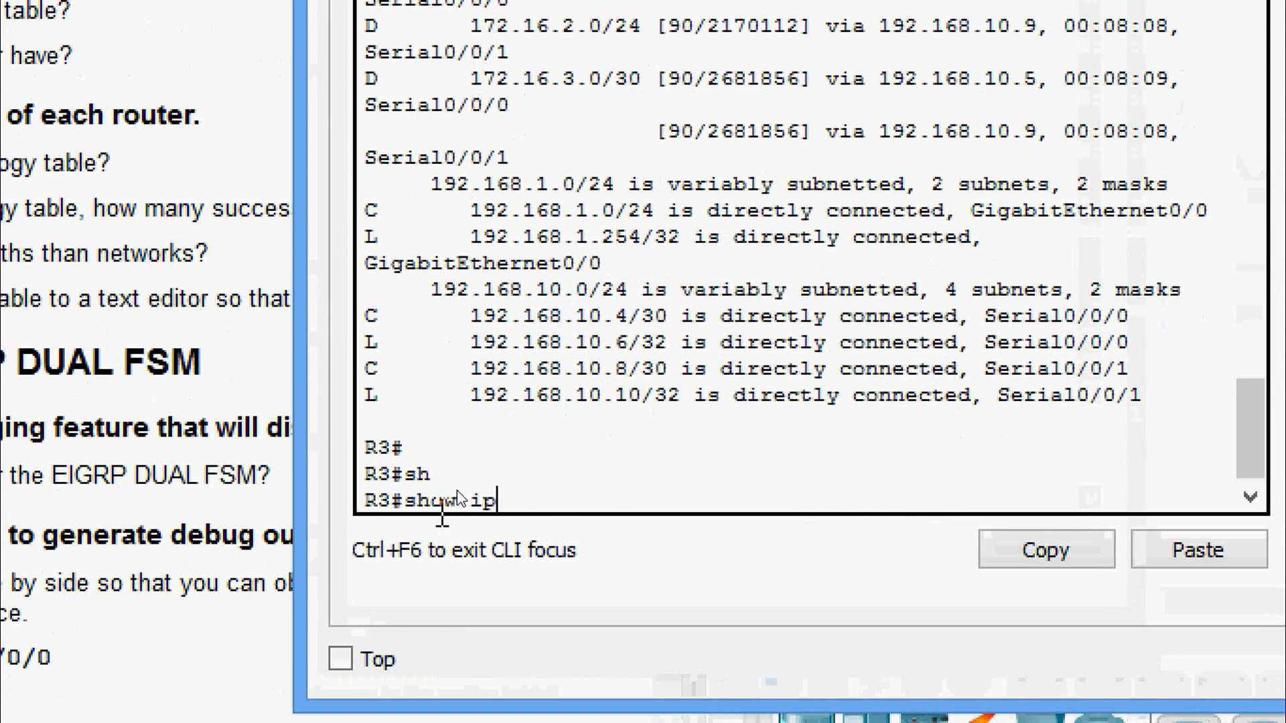
pyautogui.write(' ei')
pyautogui.press('Tab')
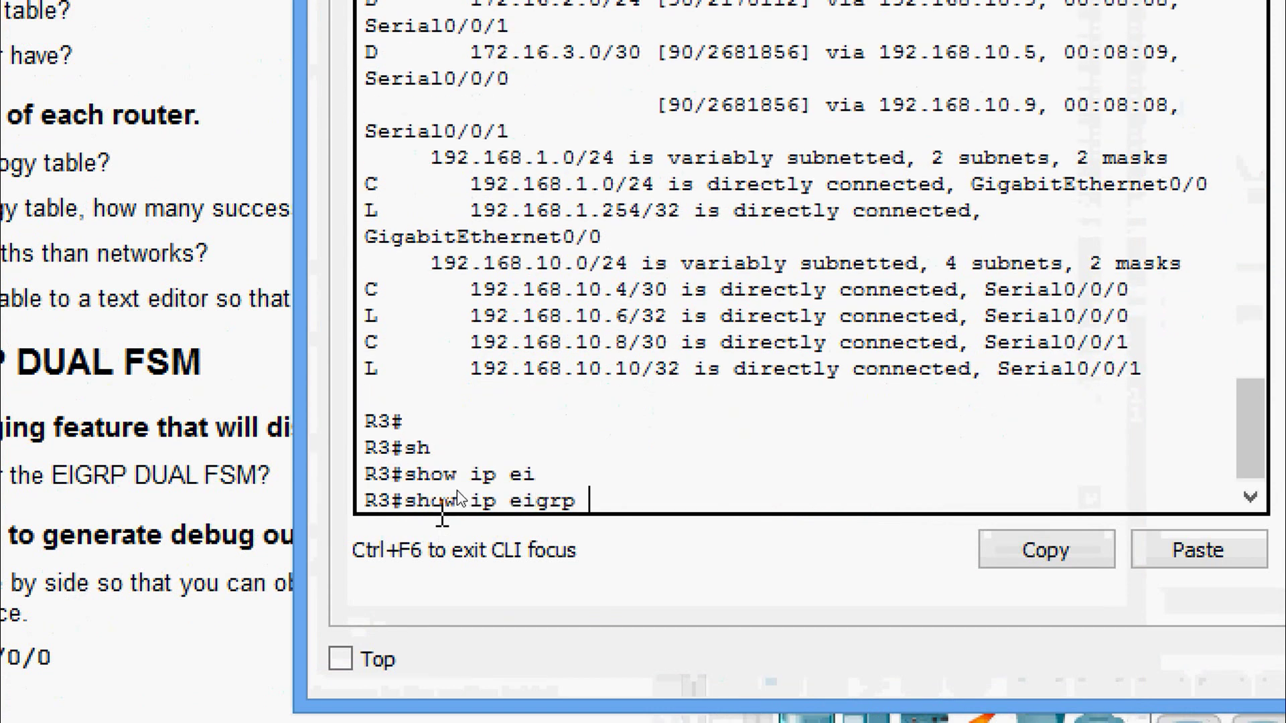
pyautogui.write('ne')
pyautogui.press('Tab')
pyautogui.press('Return')
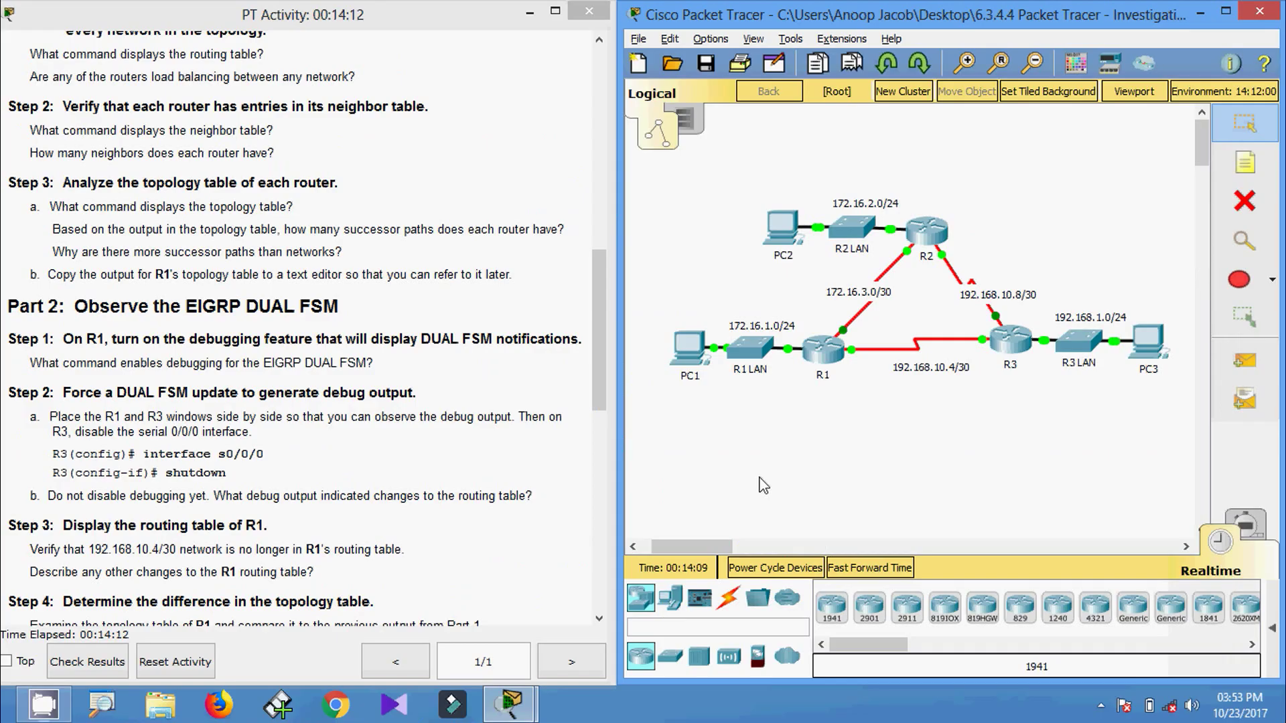
# - Display R1's EIGRP topology table with show ip eigrp topology, and close the R1 window
pyautogui.click(822, 362)
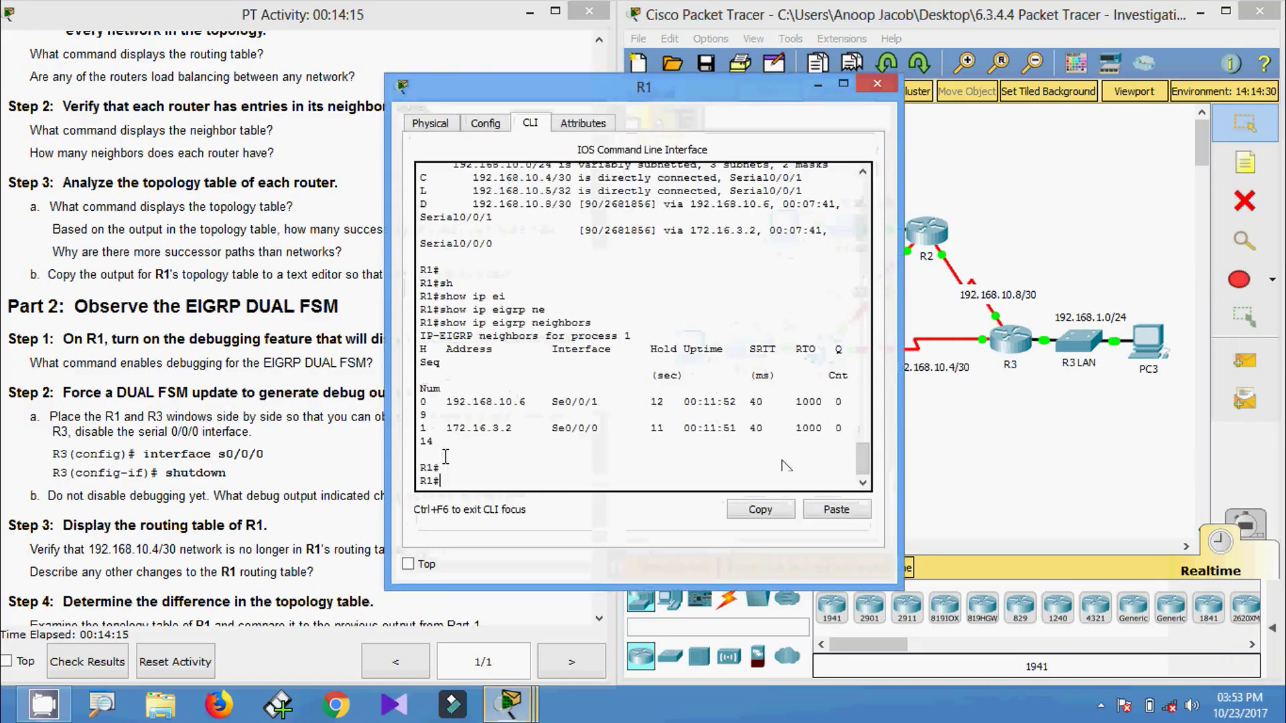
pyautogui.write('sh')
pyautogui.press('Tab')
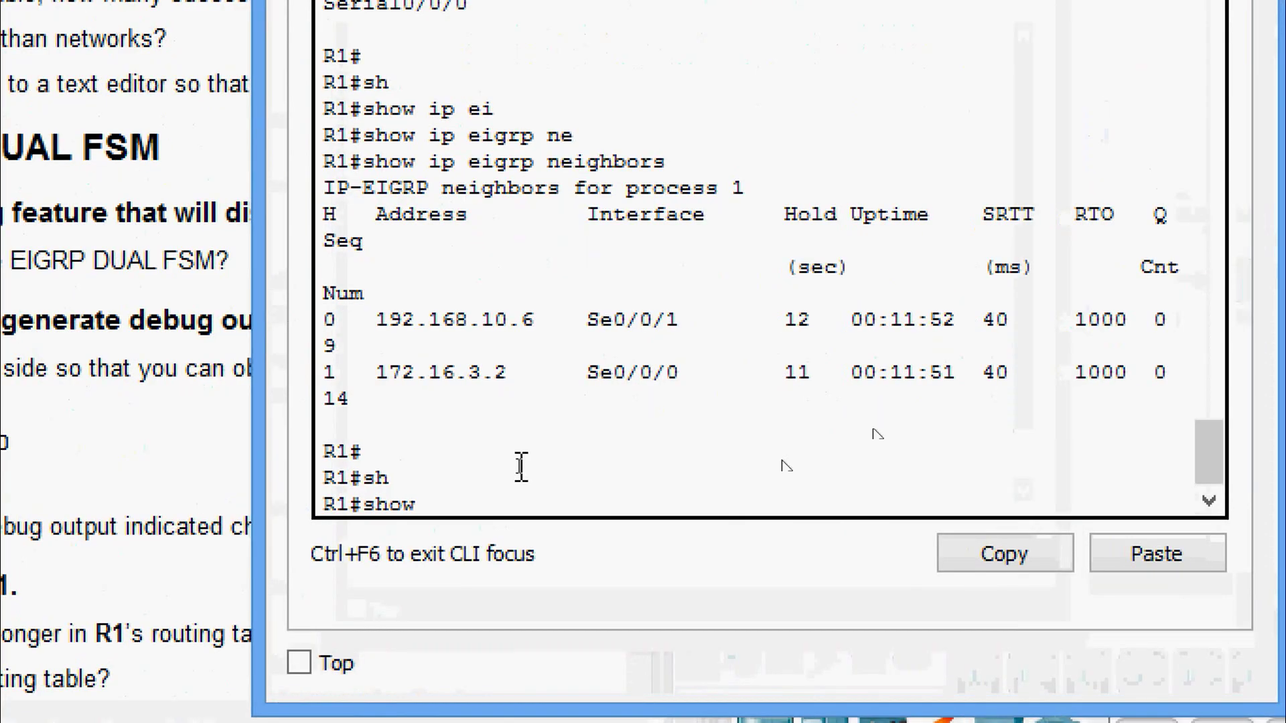
pyautogui.write('ip ei')
pyautogui.press('Tab')
pyautogui.write('t')
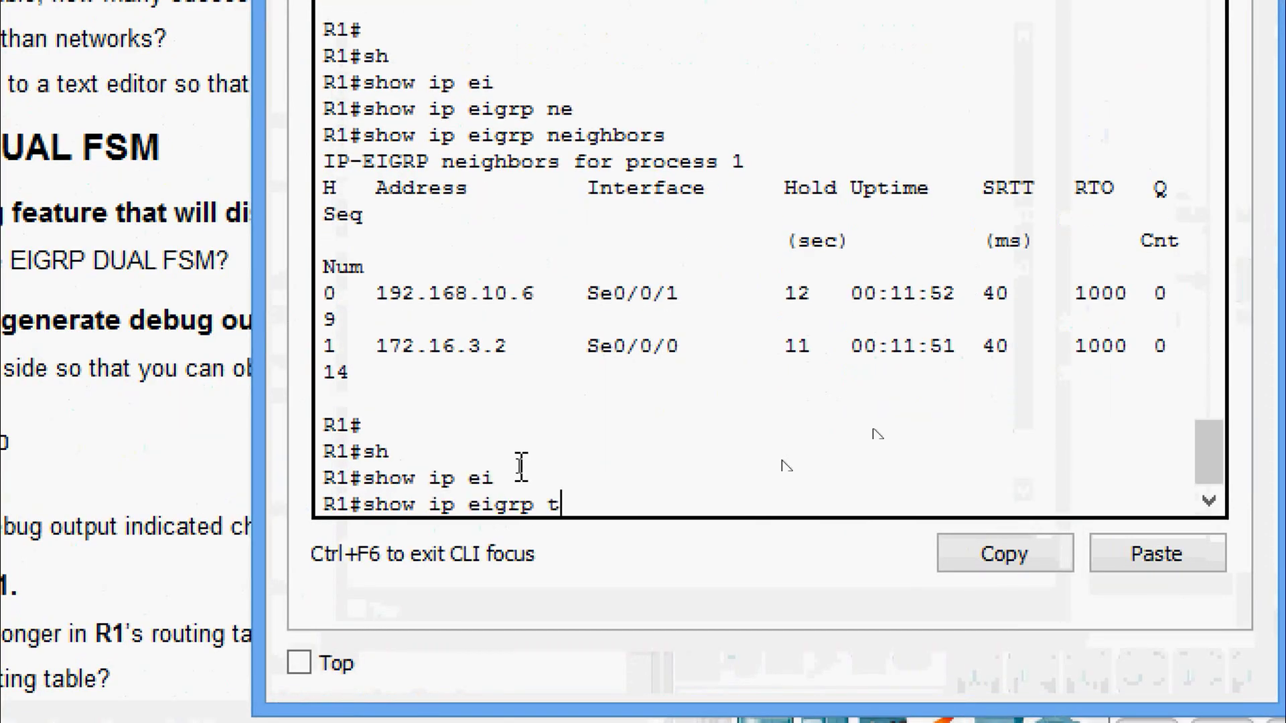
pyautogui.write('o')
pyautogui.press('Tab')
pyautogui.press('Return')
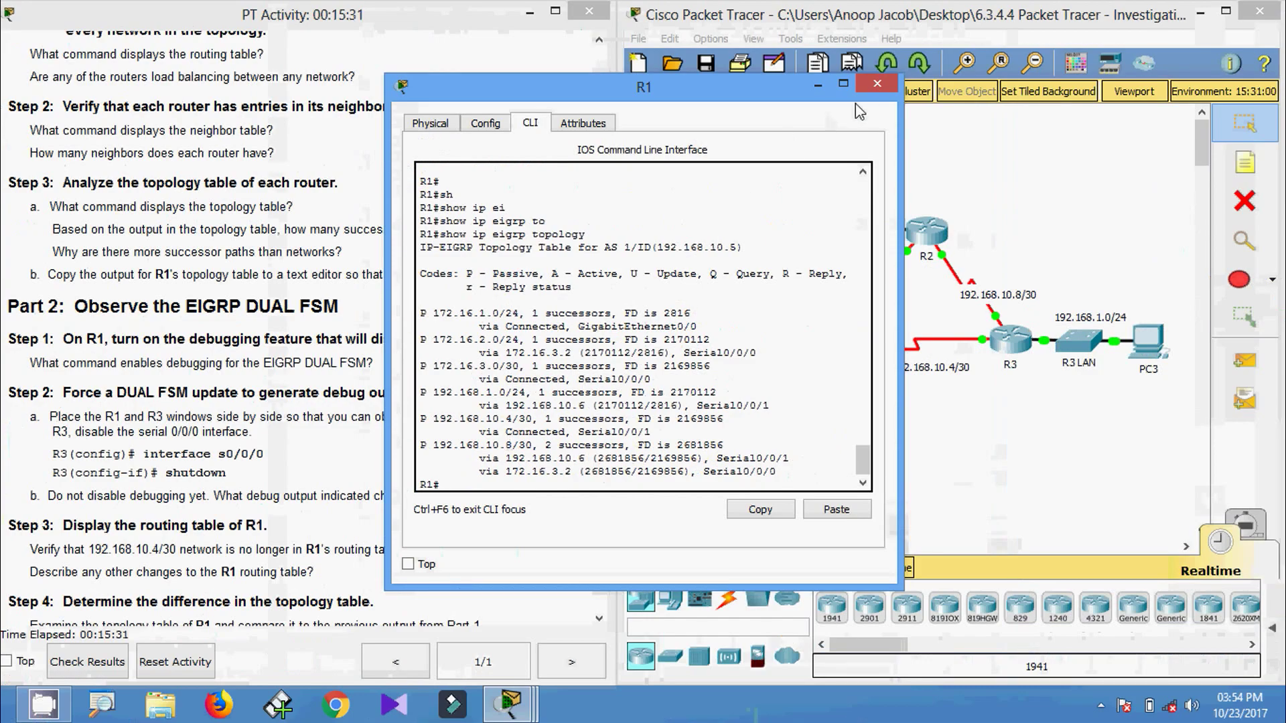
pyautogui.click(870, 91)
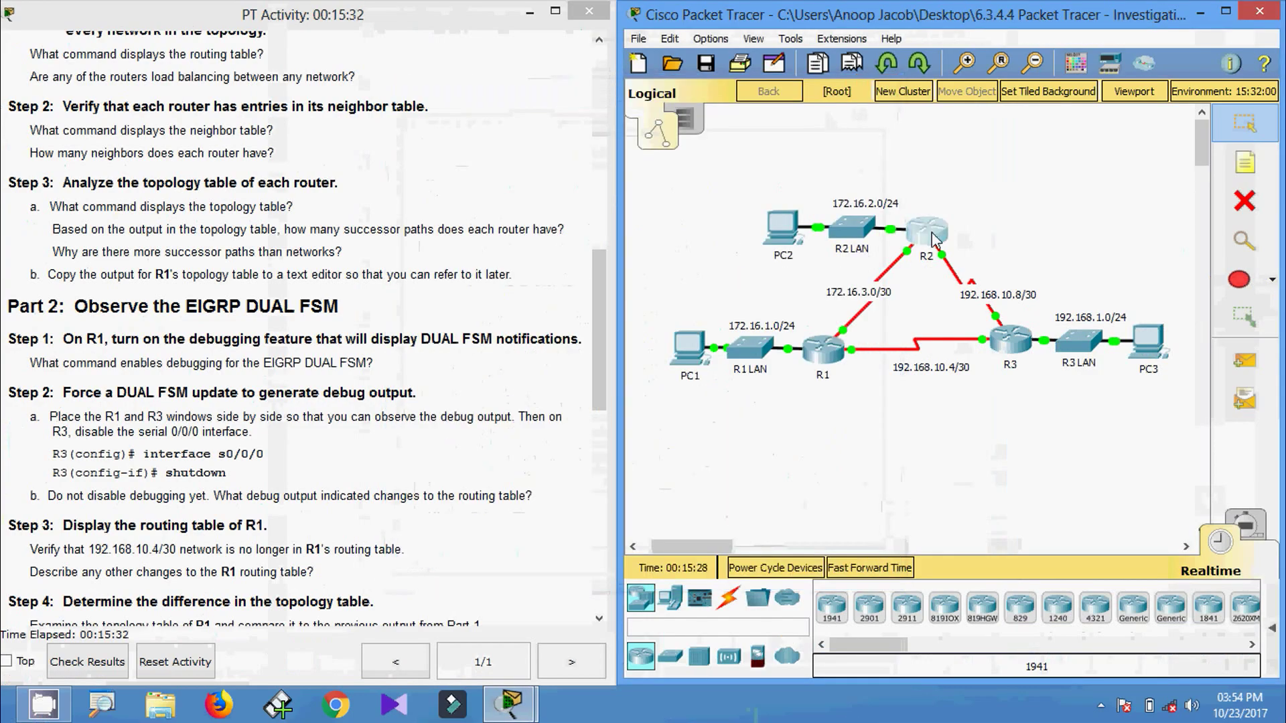
# - Display R2's EIGRP topology table with show ip eigrp topology, and close the R2 window
pyautogui.click(926, 230)
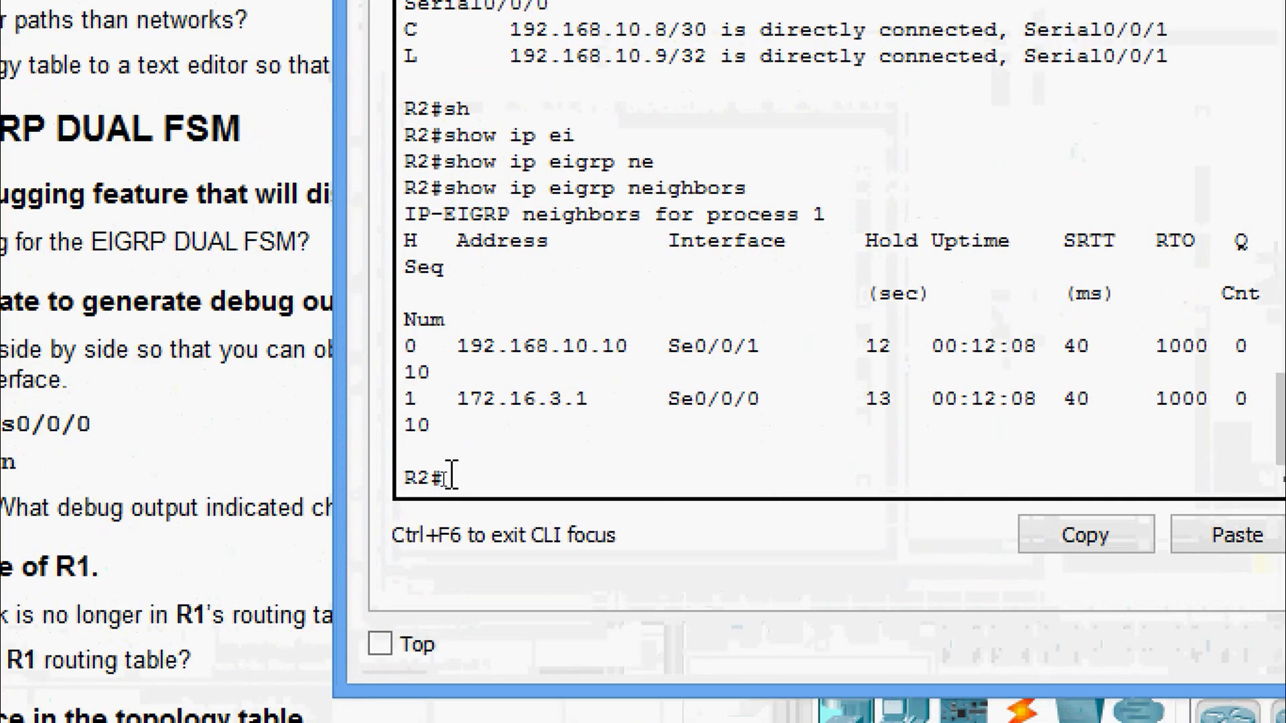
pyautogui.write('sh')
pyautogui.press('Tab')
pyautogui.write('ip ei')
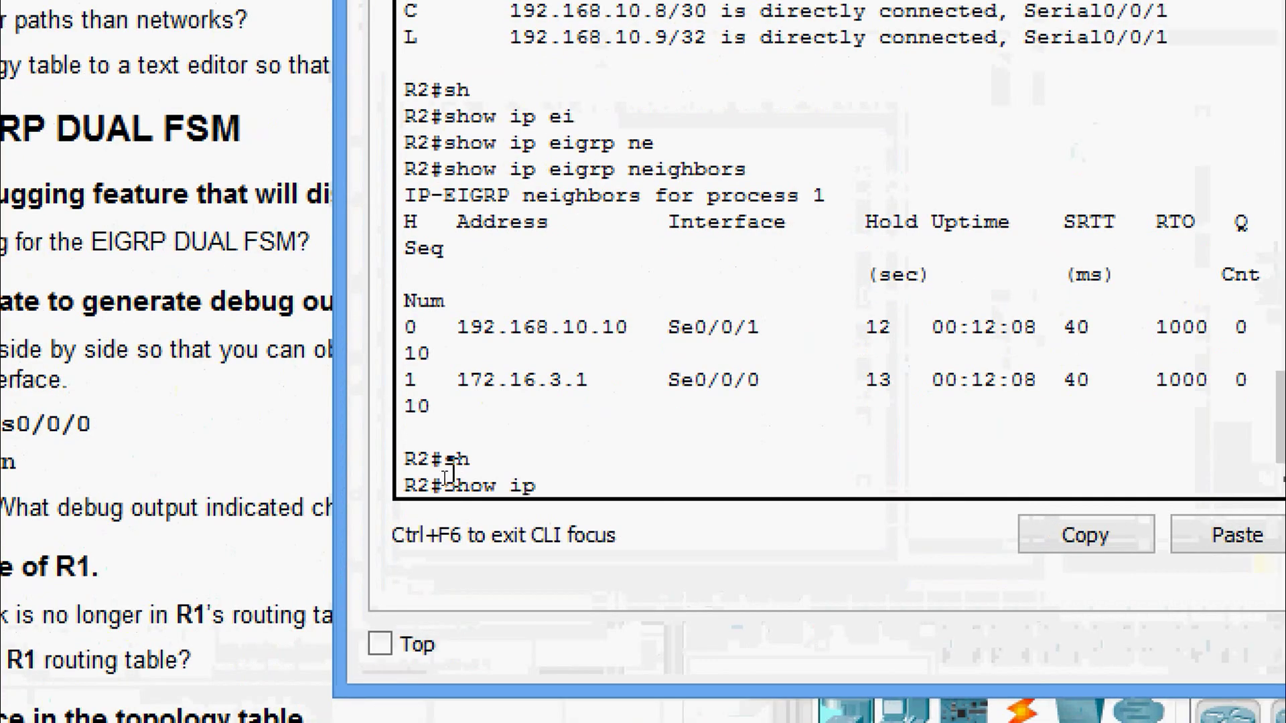
pyautogui.press('Tab')
pyautogui.write('to')
pyautogui.press('Tab')
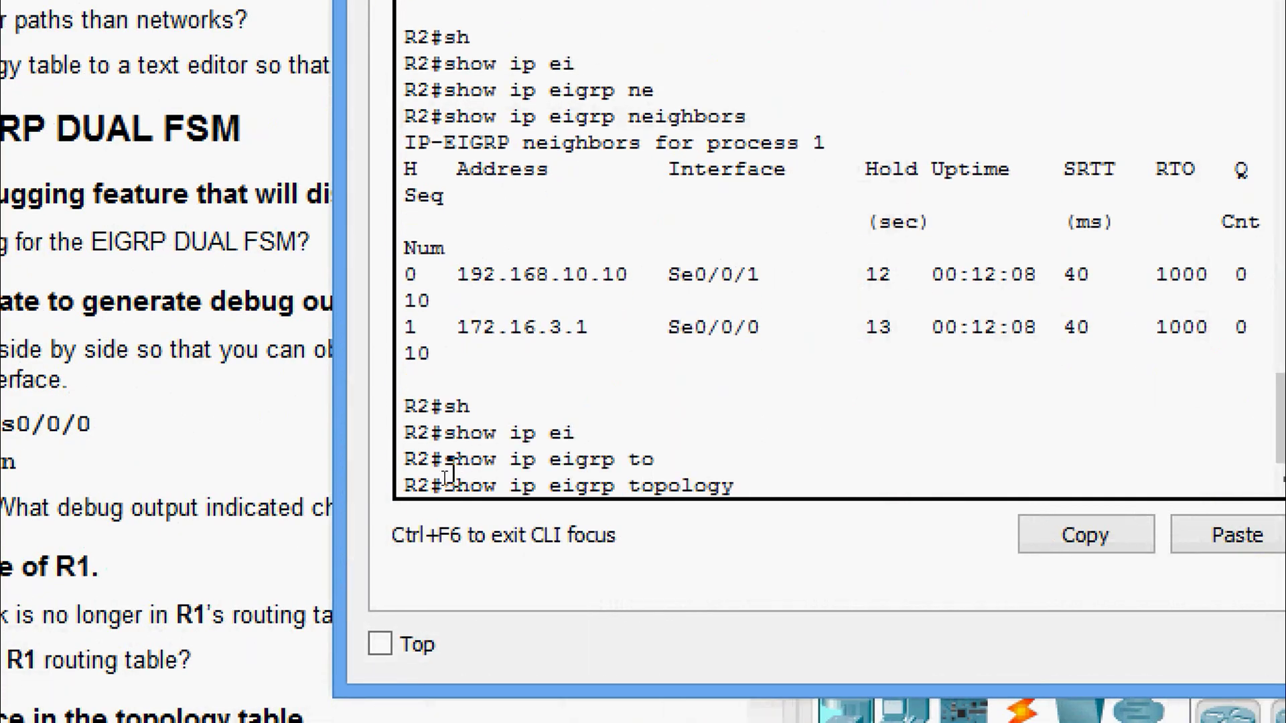
pyautogui.press('Return')
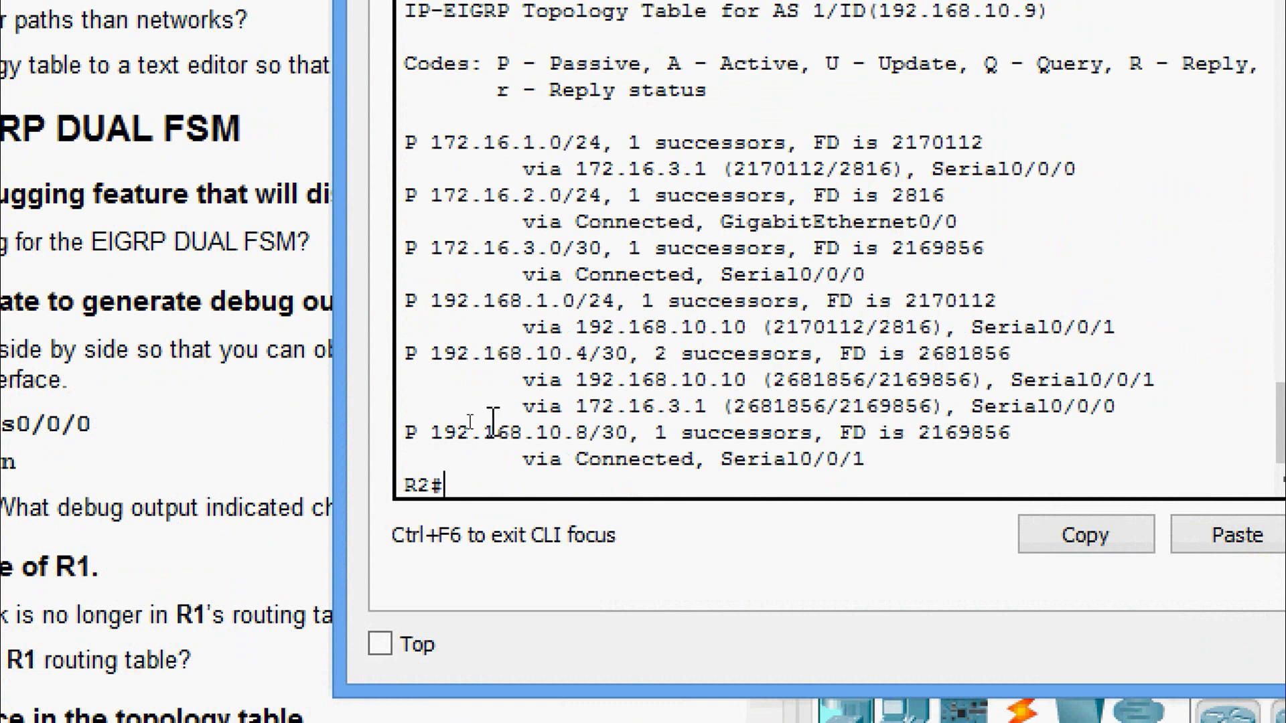
pyautogui.moveTo(481, 151); pyautogui.dragTo(719, 355)
pyautogui.click(720, 355)
pyautogui.press('Return')
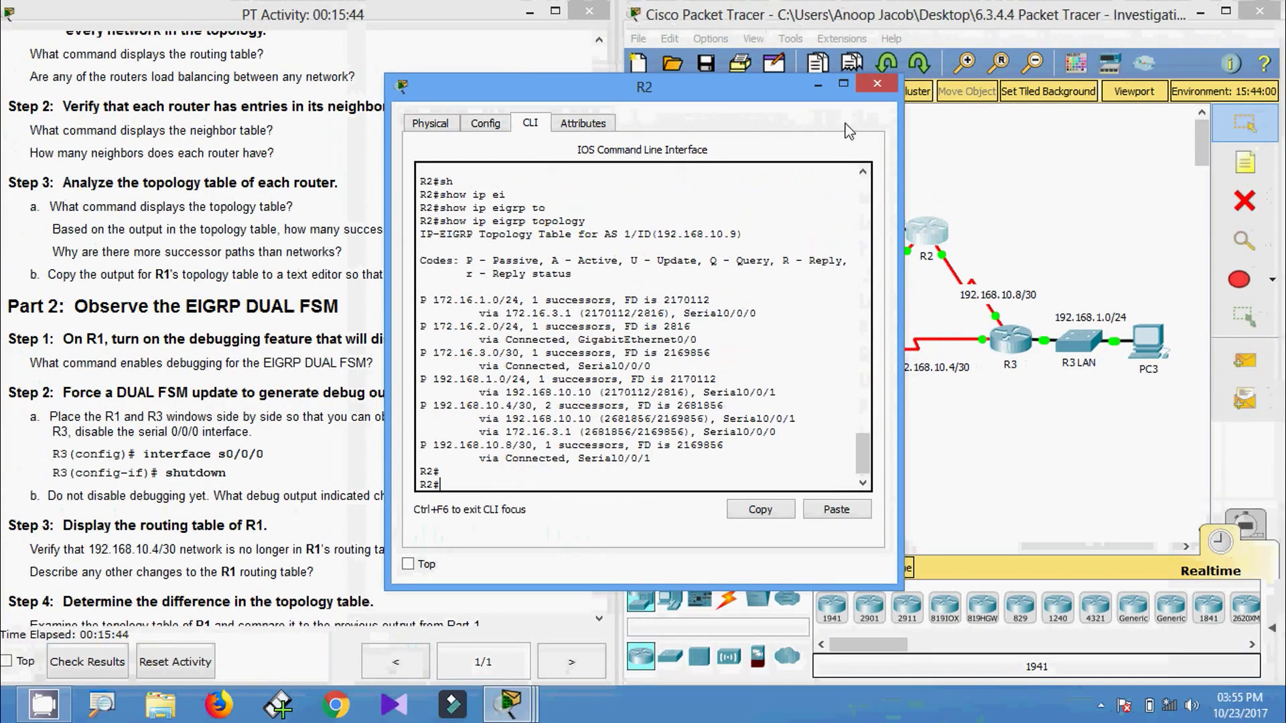
pyautogui.click(870, 79)
# - Open R3's command line and display its EIGRP topology table with show ip eigrp topology
pyautogui.click(1010, 339)
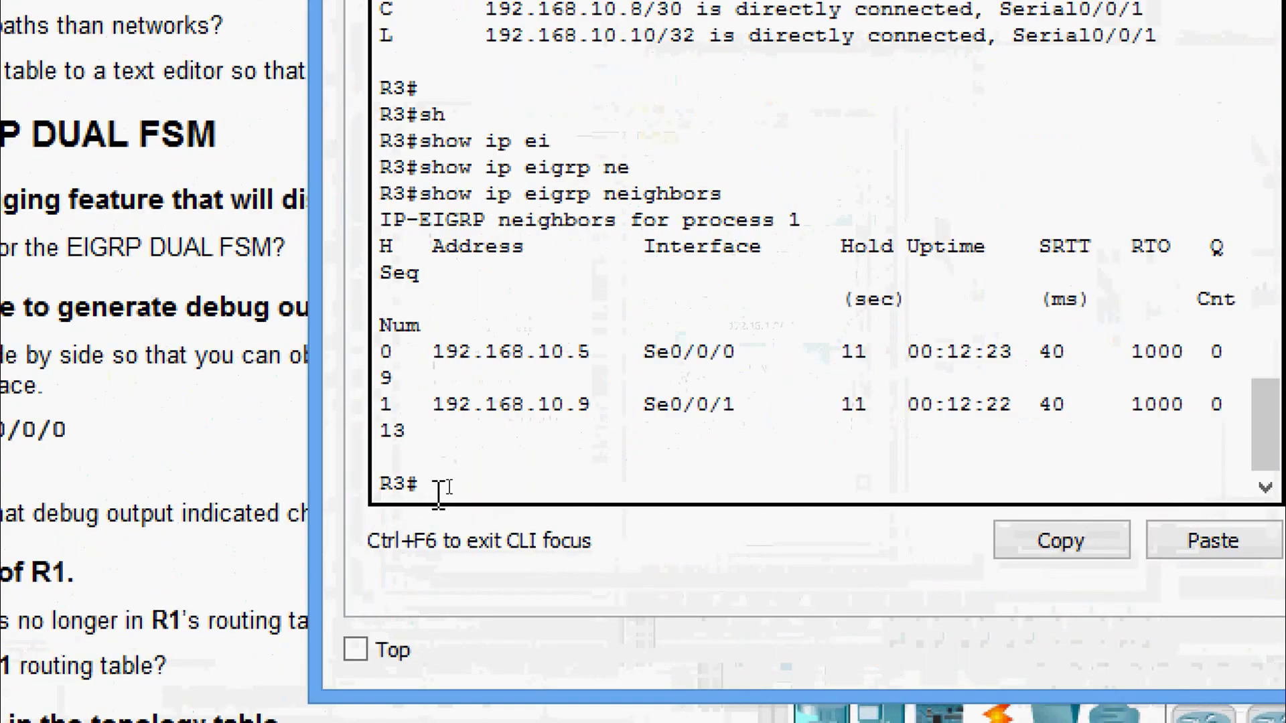
pyautogui.write('sh')
pyautogui.press('Tab')
pyautogui.write('ip')
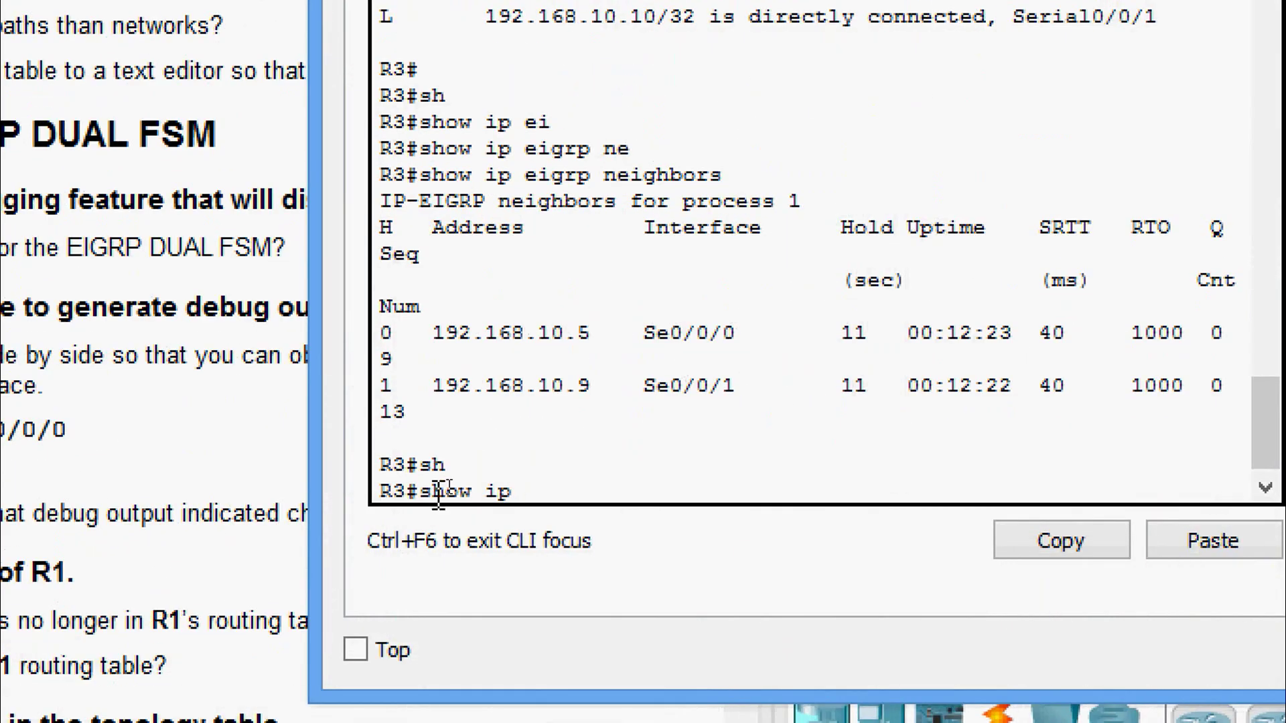
pyautogui.write(' ei')
pyautogui.press('Tab')
pyautogui.write('to')
pyautogui.press('Tab')
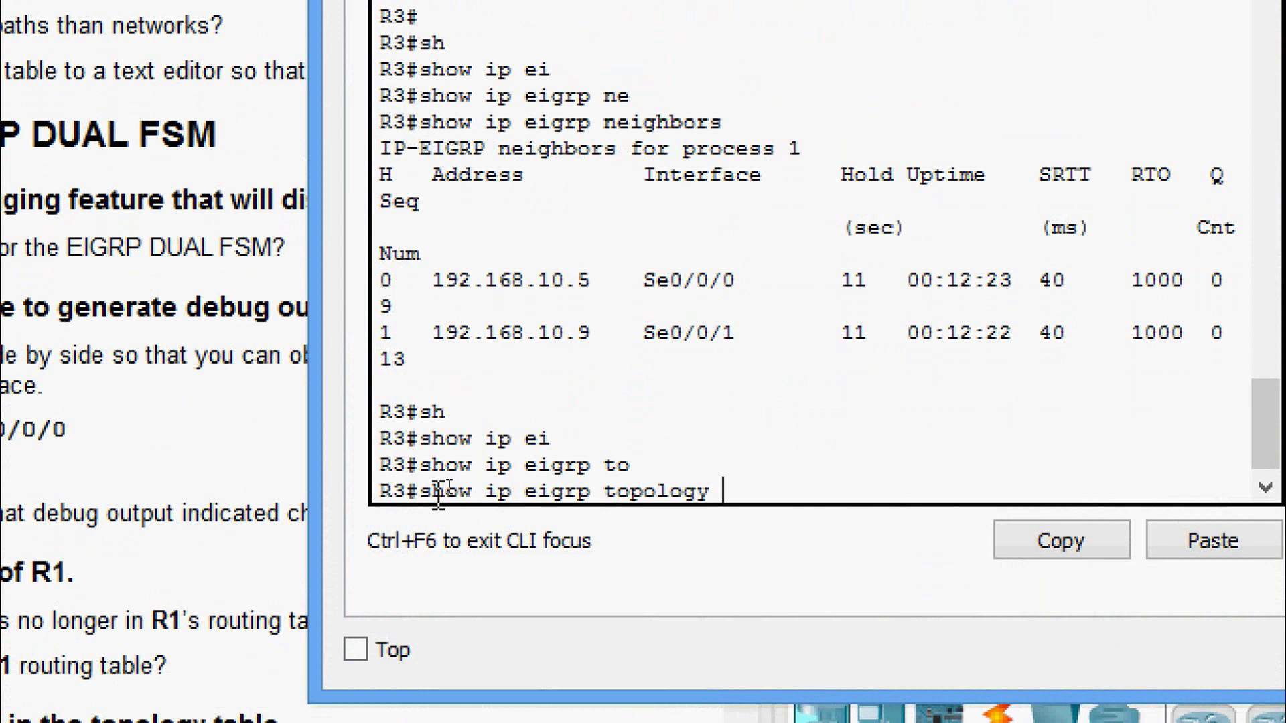
pyautogui.press('Return')
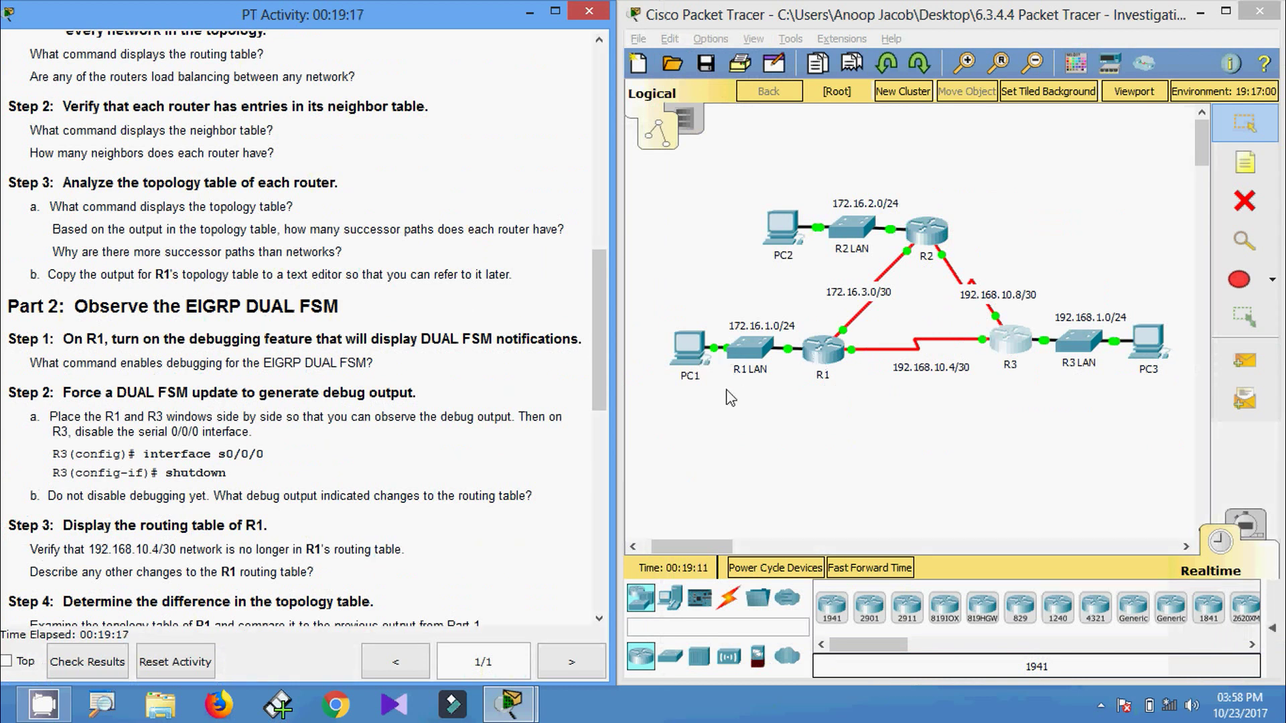
# - Examine the successor paths for 192.168.10.8/30 in R1's topology table, and close the R1 window
pyautogui.click(822, 349)
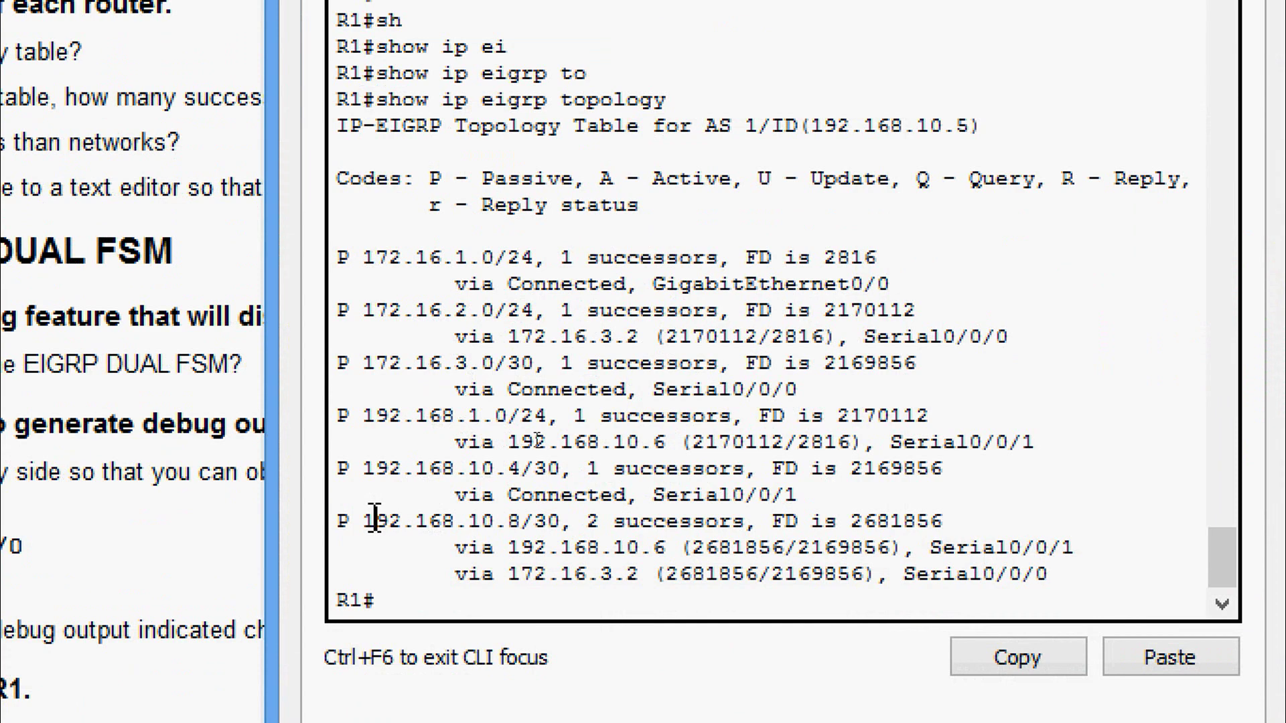
pyautogui.moveTo(374, 521); pyautogui.dragTo(758, 574)
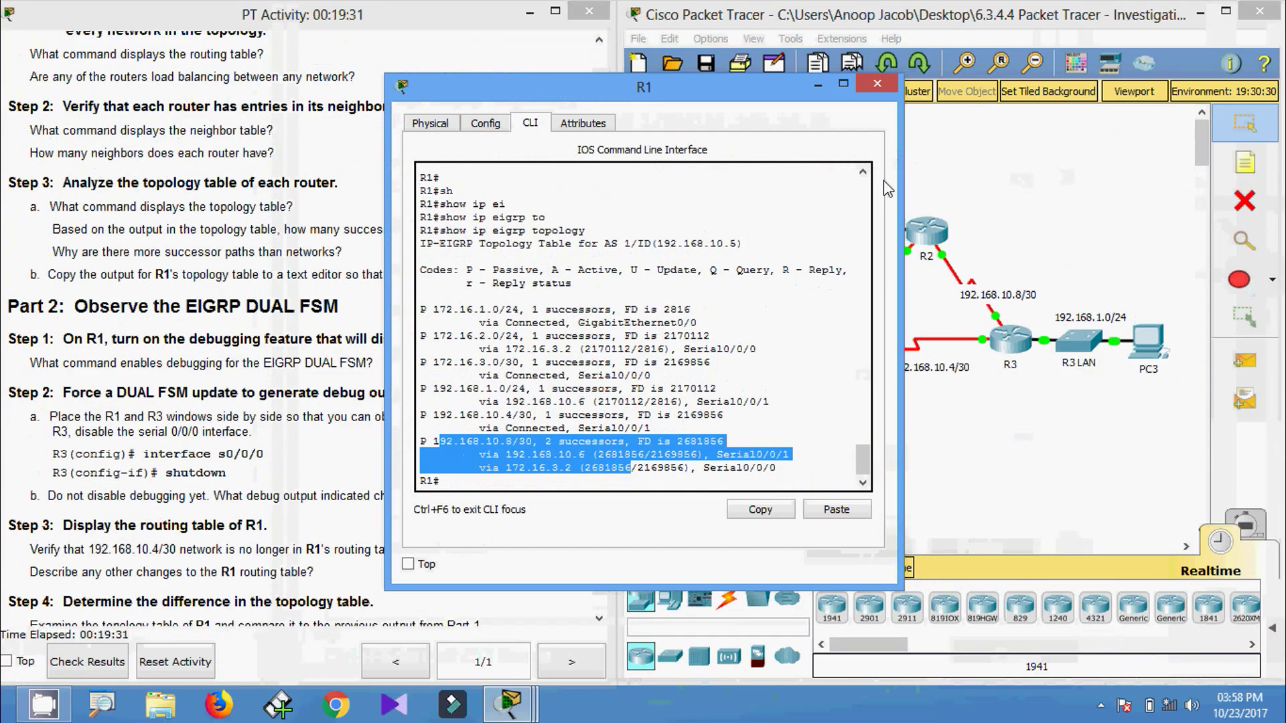
pyautogui.click(871, 85)
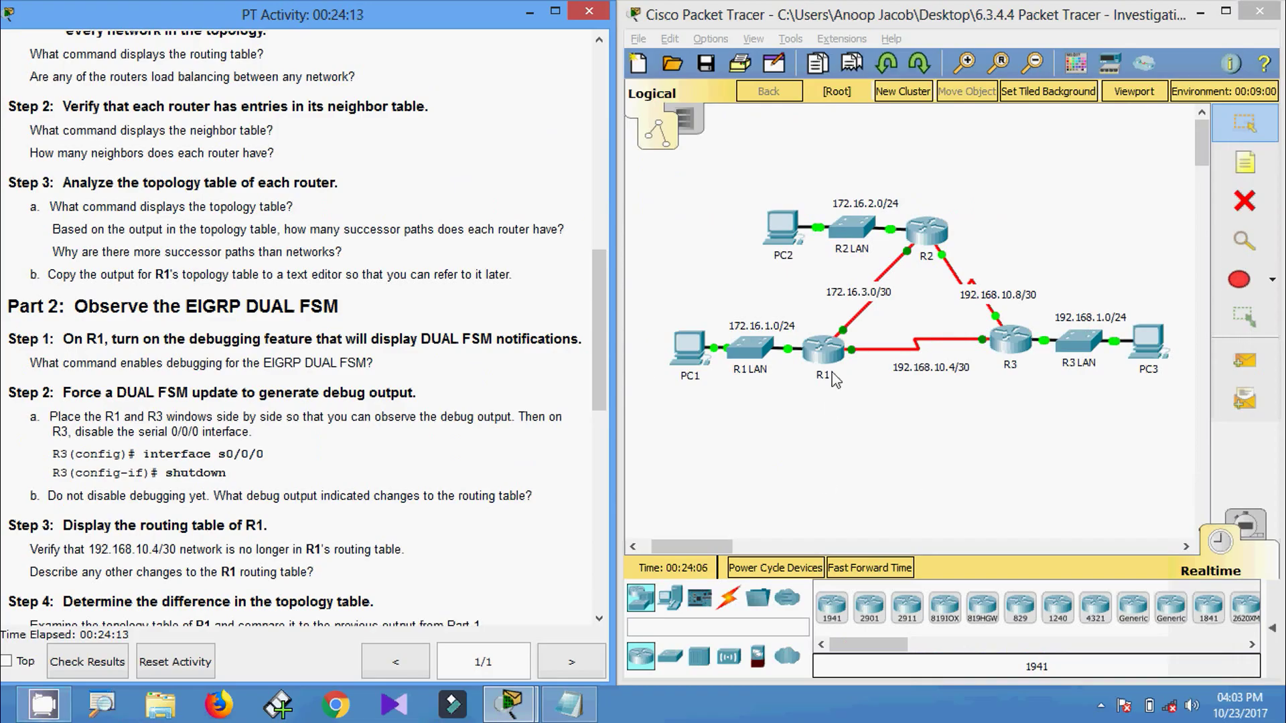
# - Turn on EIGRP DUAL FSM debugging on R1 with debug eigrp fsm
pyautogui.click(834, 376)
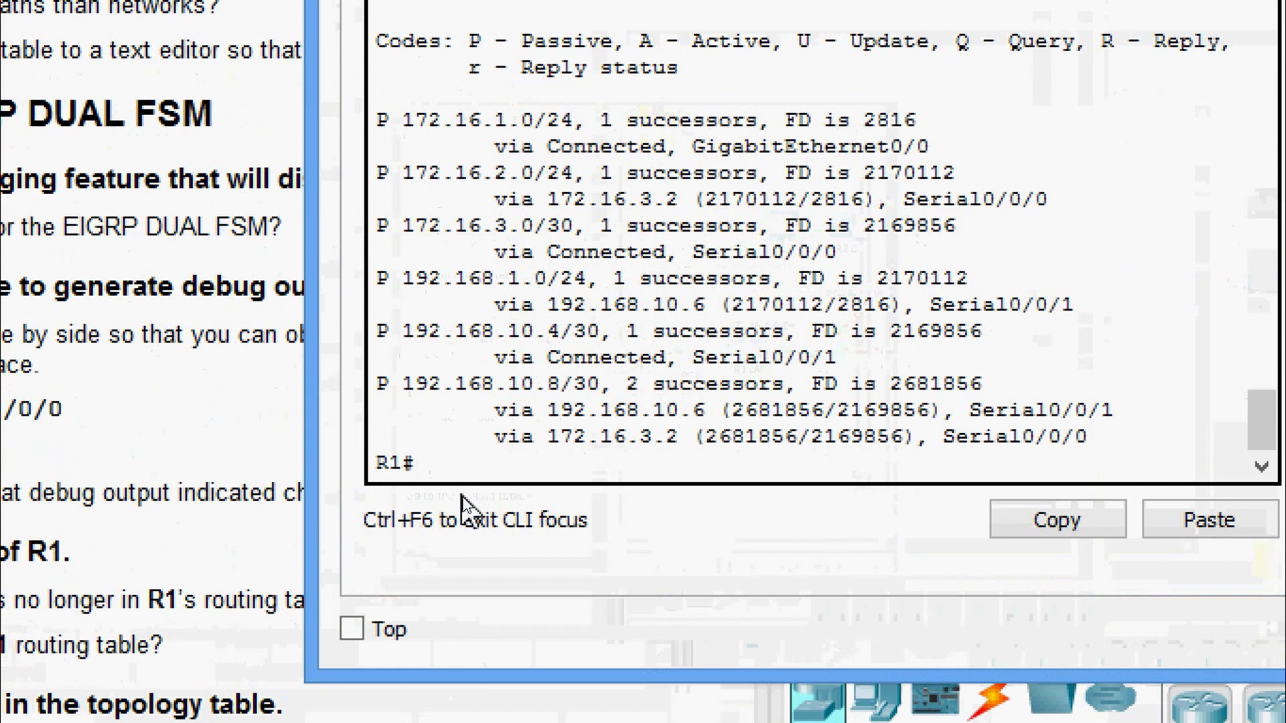
pyautogui.write('debu')
pyautogui.press('Tab')
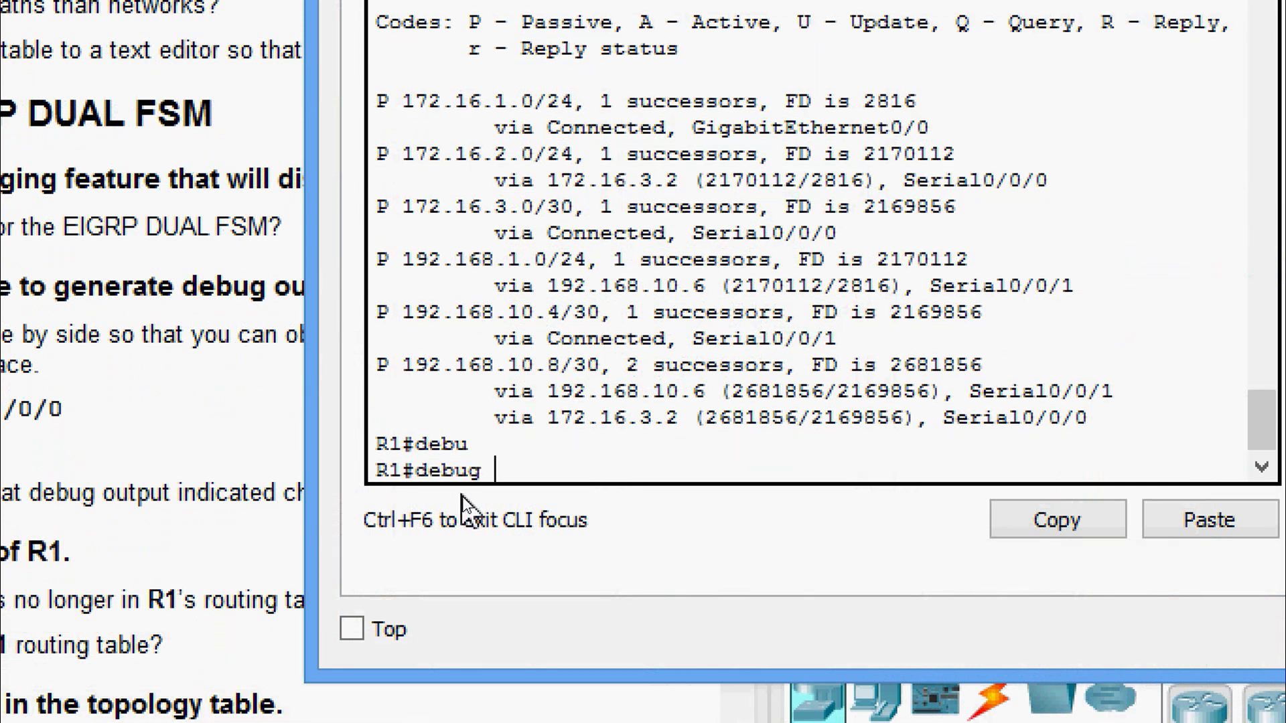
pyautogui.write('ei')
pyautogui.press('Tab')
pyautogui.write('f')
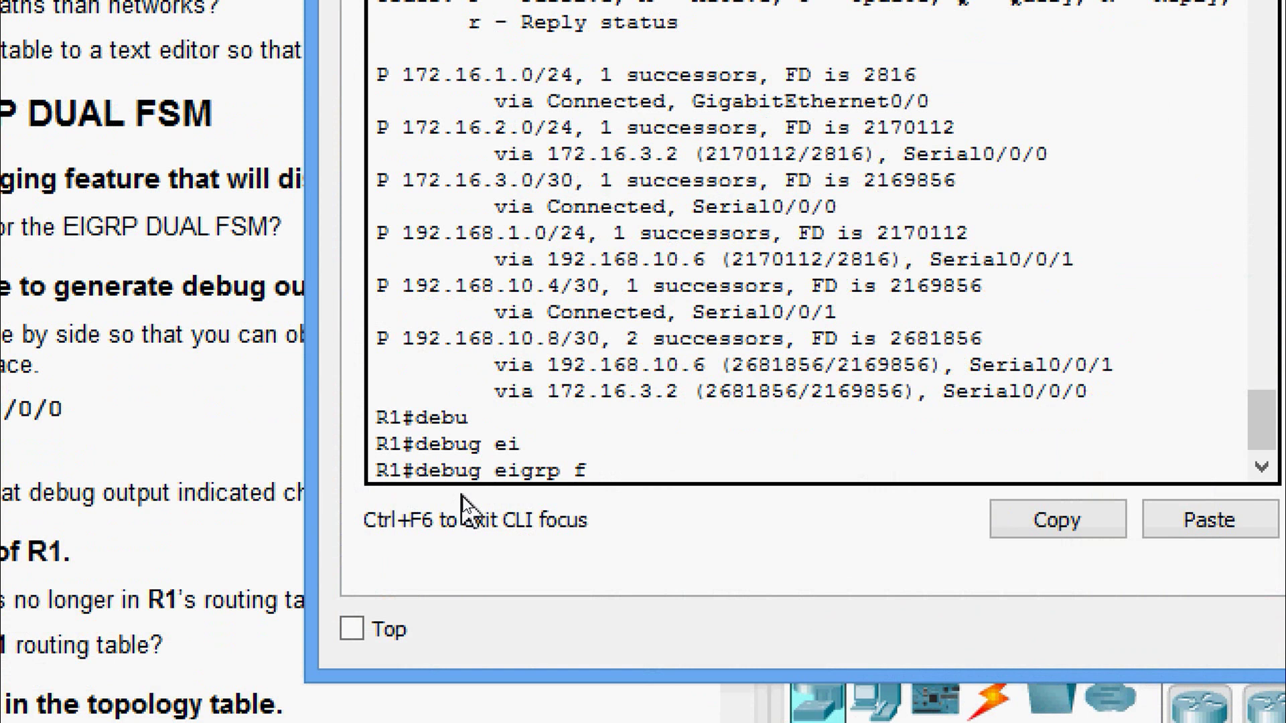
pyautogui.write('s')
pyautogui.press('Tab')
pyautogui.press('Return')
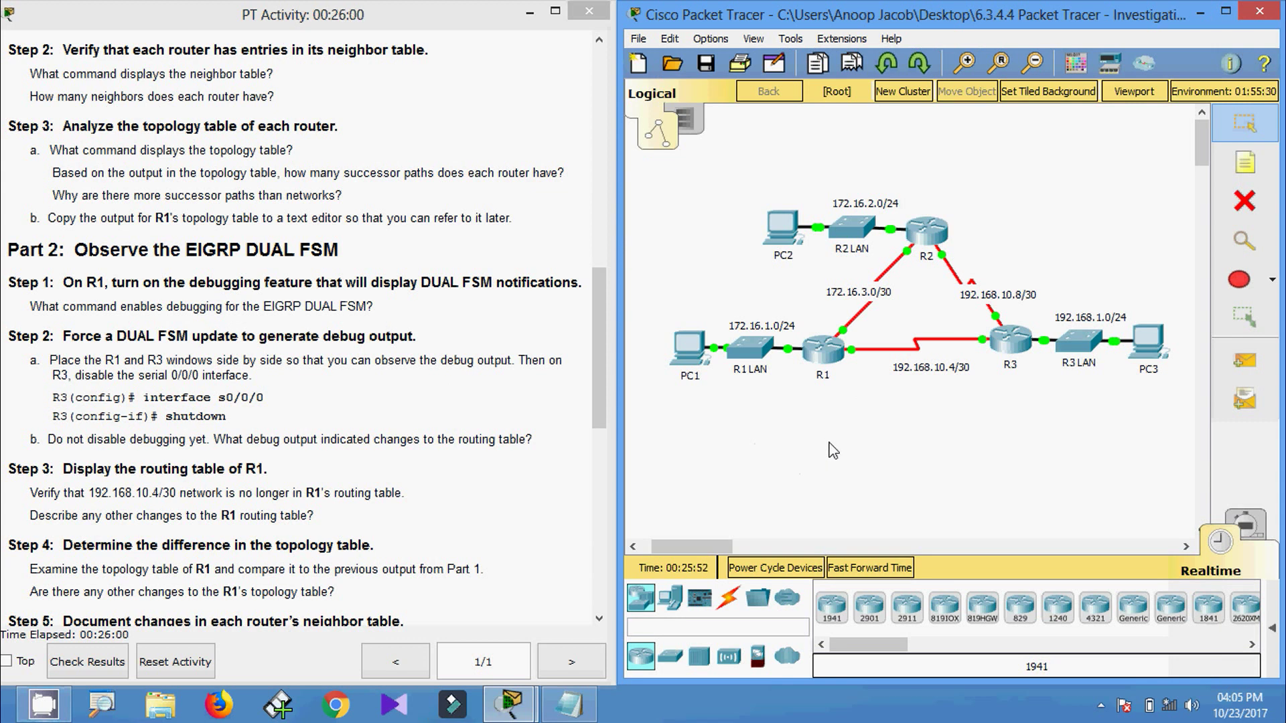
# - Open the R1 and R3 command-line windows and arrange them side by side
pyautogui.click(823, 348)
pyautogui.moveTo(574, 97); pyautogui.dragTo(273, 83)
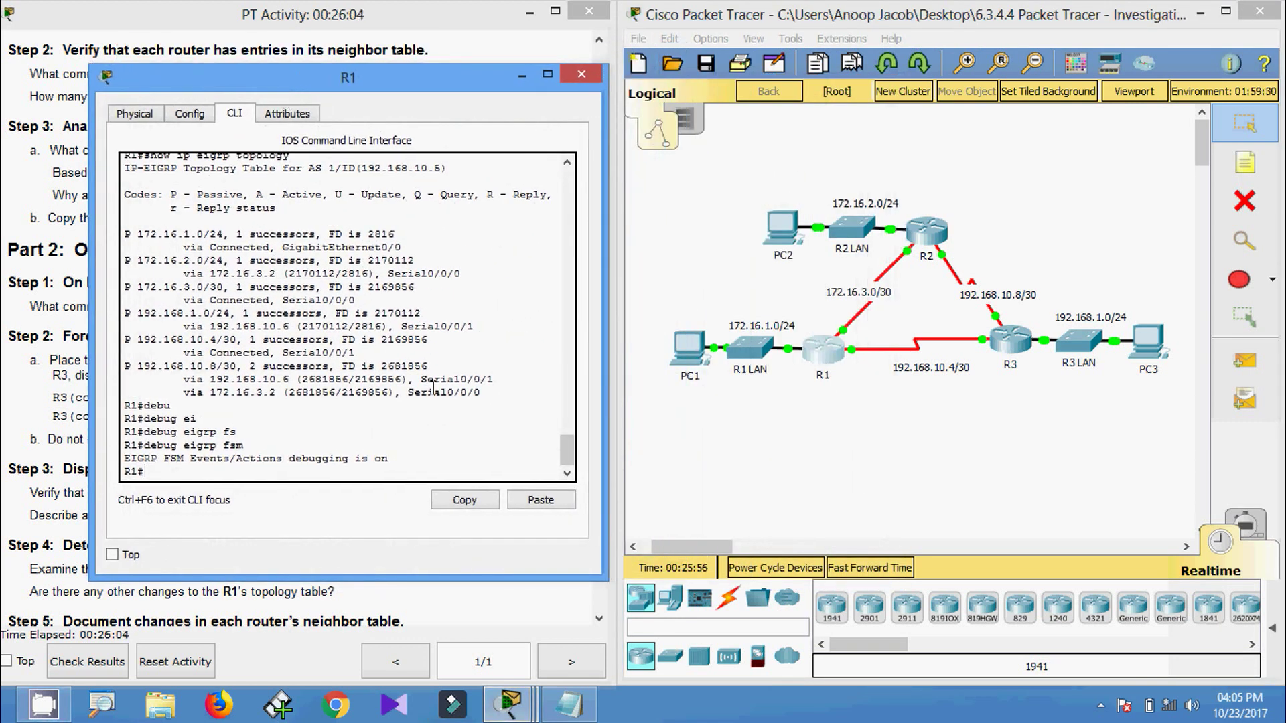
pyautogui.click(1006, 361)
pyautogui.moveTo(536, 124); pyautogui.dragTo(776, 94)
pyautogui.moveTo(633, 578); pyautogui.dragTo(728, 446)
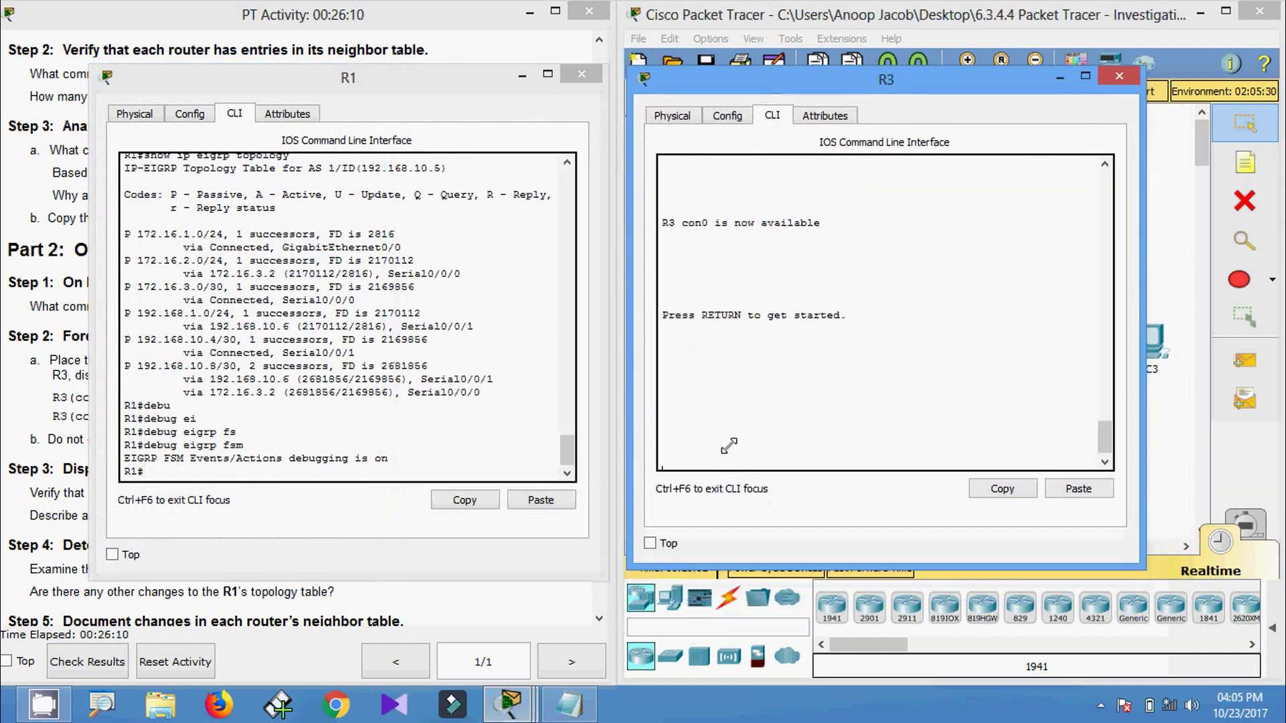
pyautogui.moveTo(738, 79); pyautogui.dragTo(723, 79)
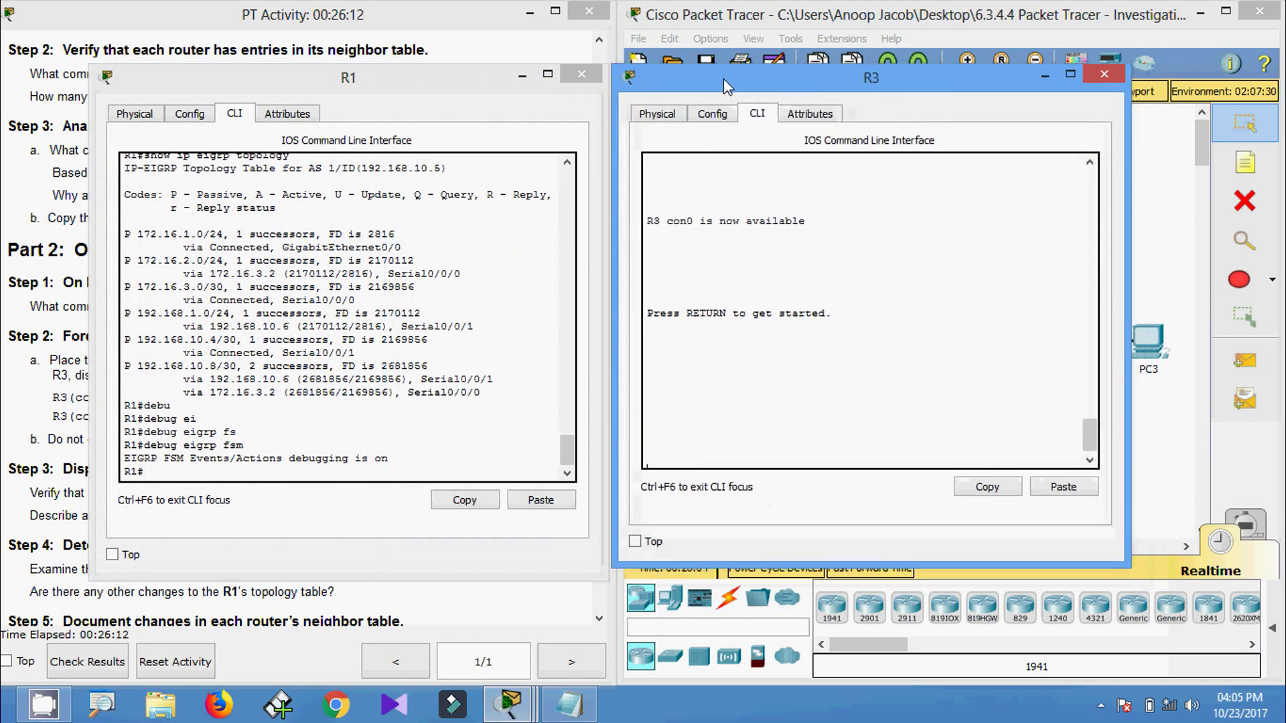
# - Start R3's console session and enter global configuration mode with enable and configure terminal
pyautogui.press('Return')
pyautogui.press('Return')
pyautogui.press('Return')
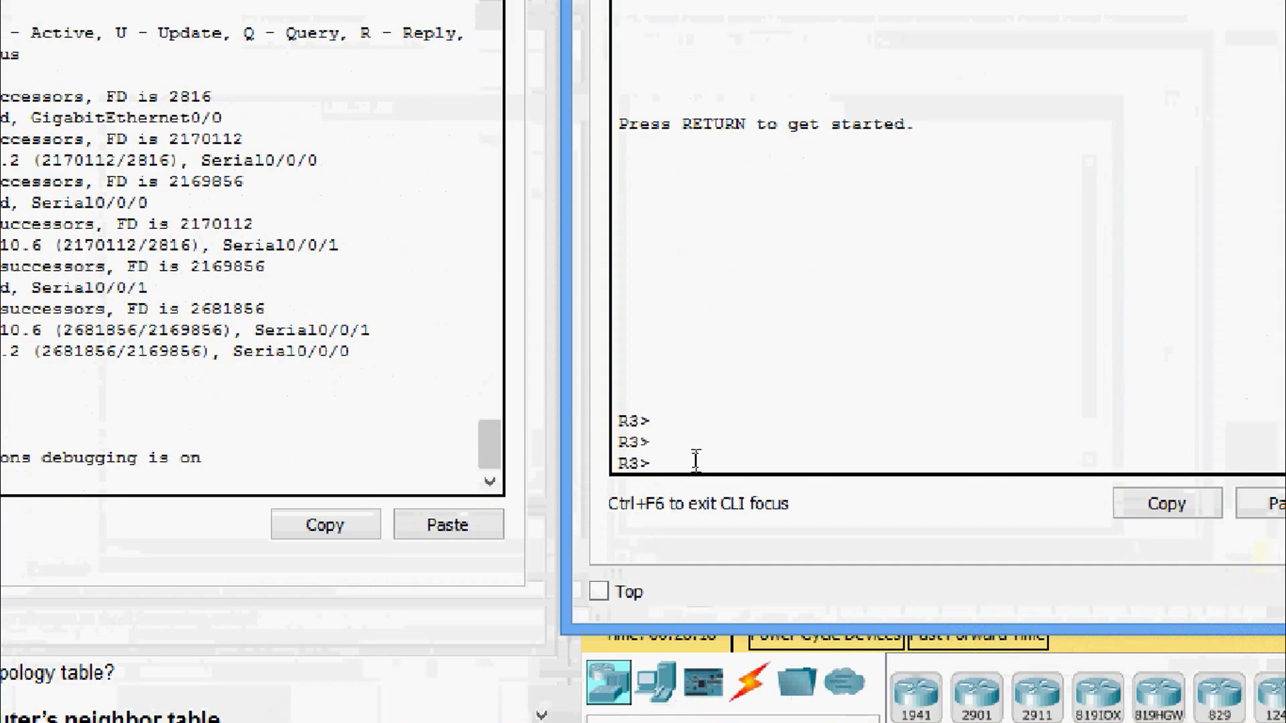
pyautogui.write('ena')
pyautogui.press('Tab')
pyautogui.press('Return')
pyautogui.write('conf')
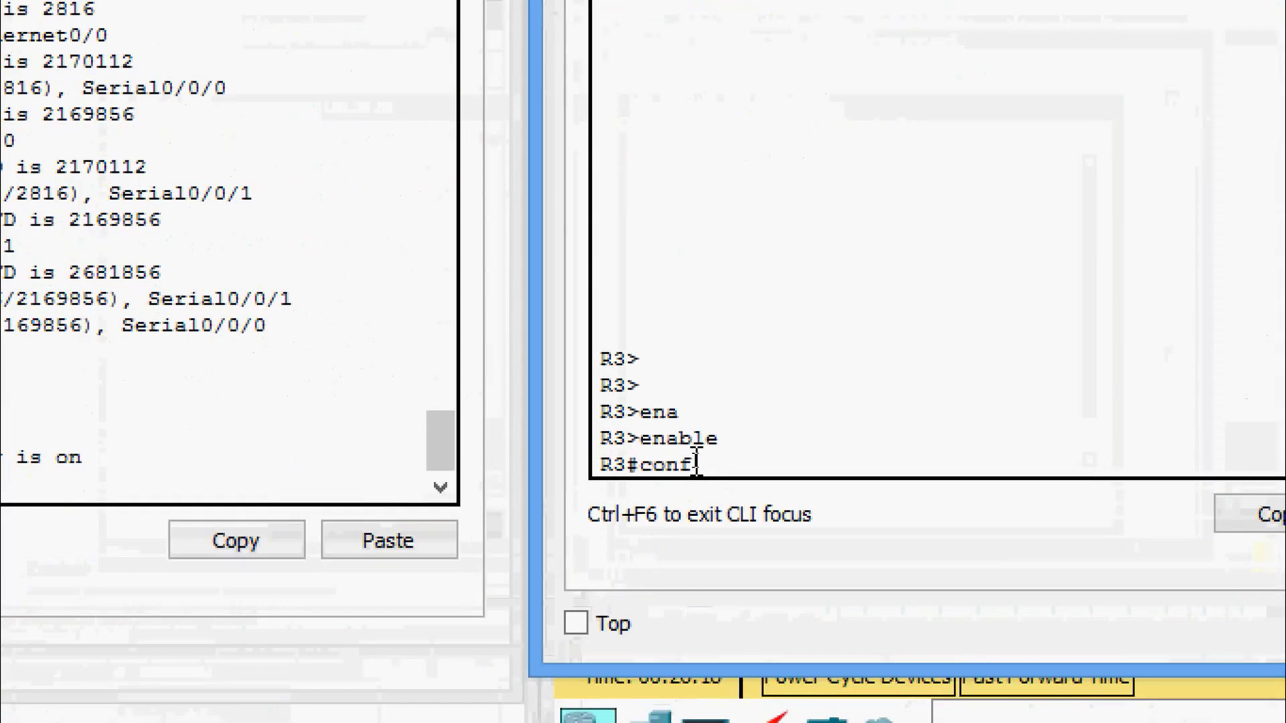
pyautogui.press('Tab')
pyautogui.write('terminal')
pyautogui.press('Return')
pyautogui.press('Return')
# - Enter interface configuration mode for serial 0/0/0 on R3
pyautogui.write('inter')
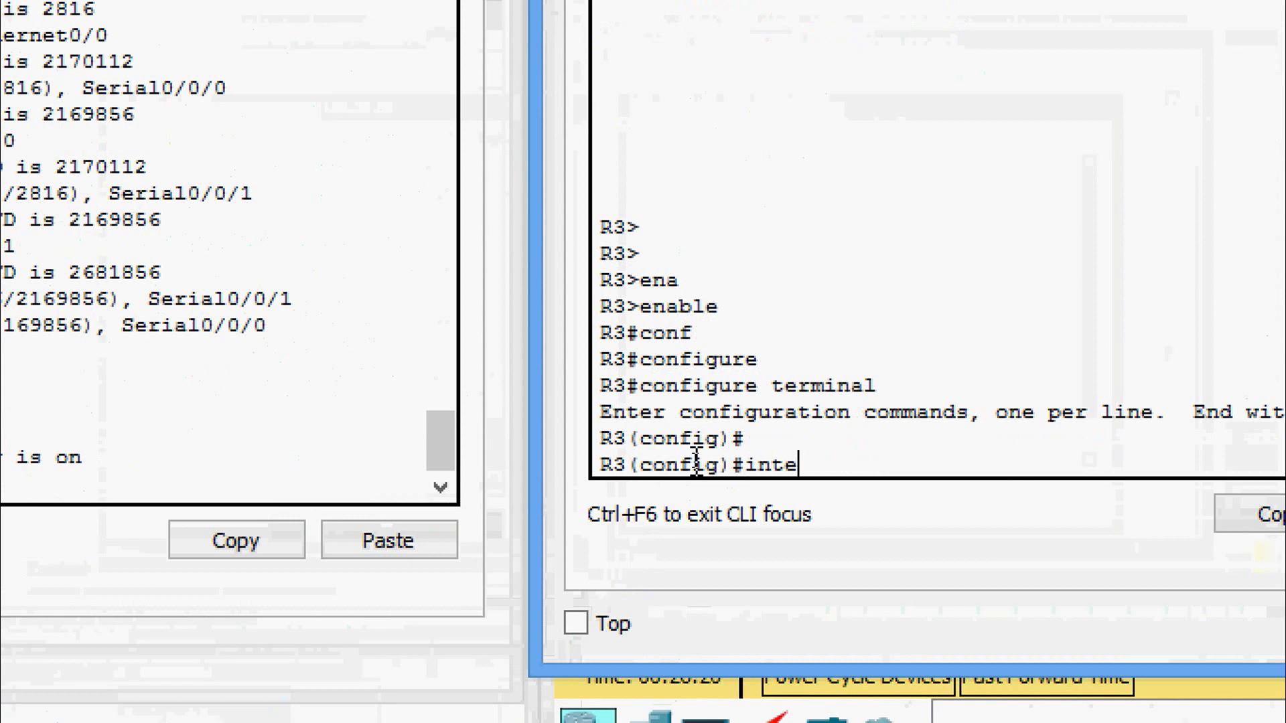
pyautogui.press('Tab')
pyautogui.write('se')
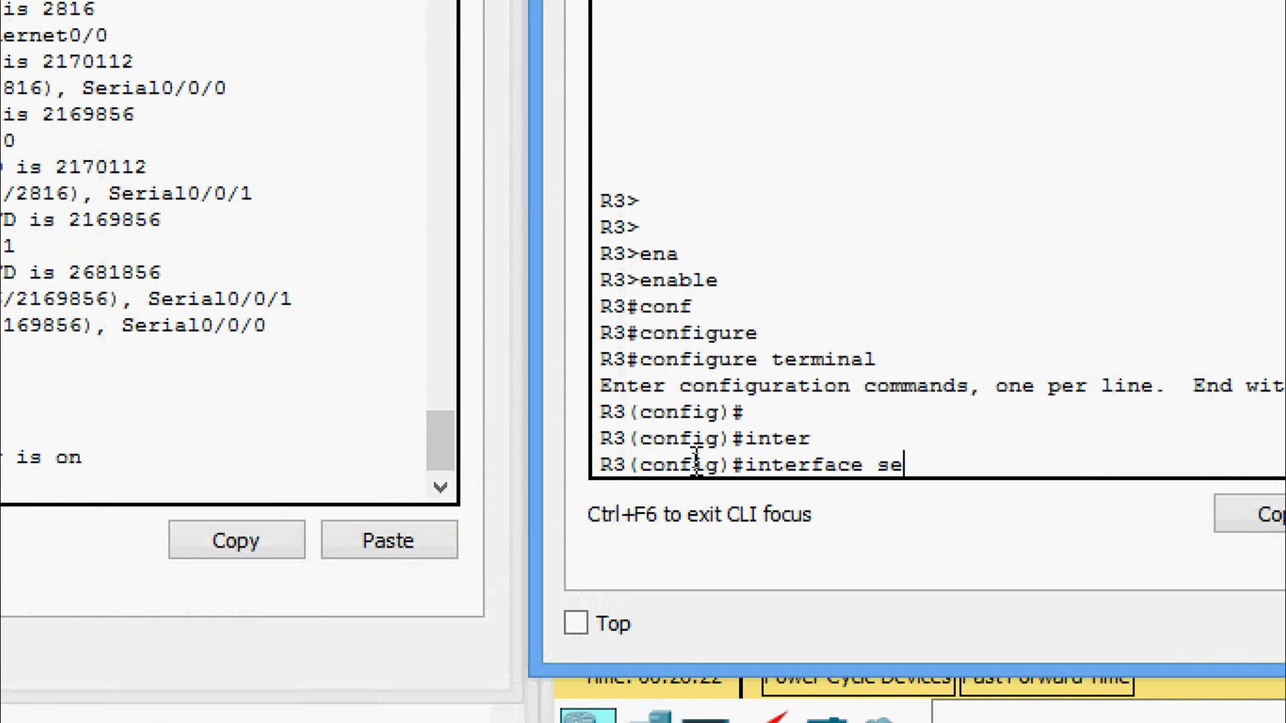
pyautogui.press('Tab')
pyautogui.write('0/0')
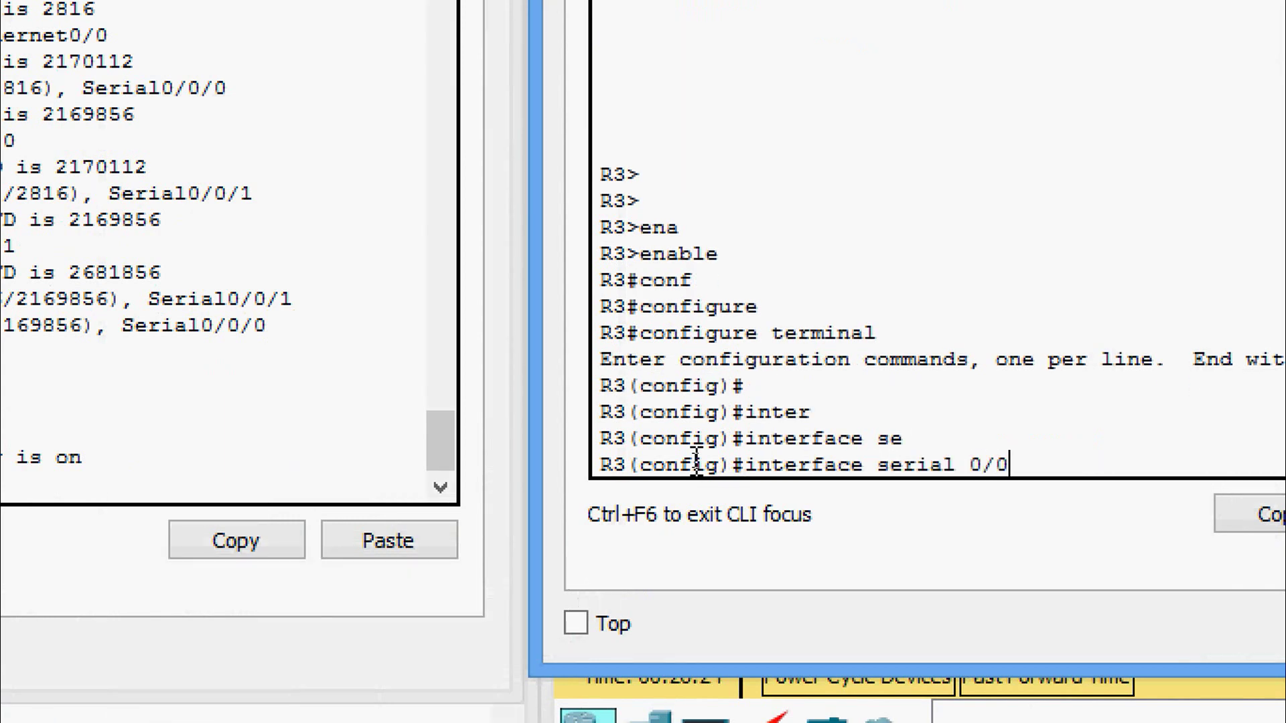
pyautogui.write('/0')
pyautogui.press('Return')
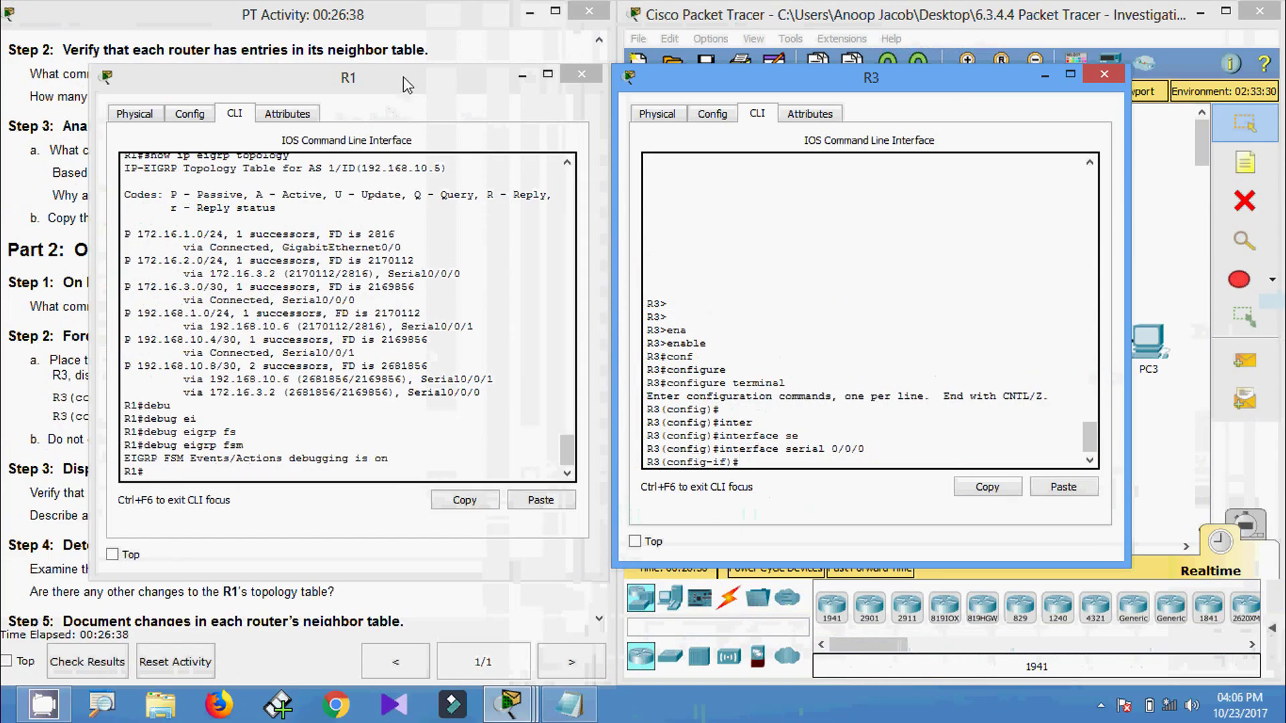
# - Disable R3's serial 0/0/0 interface with the shutdown command
pyautogui.moveTo(411, 90); pyautogui.dragTo(412, 93)
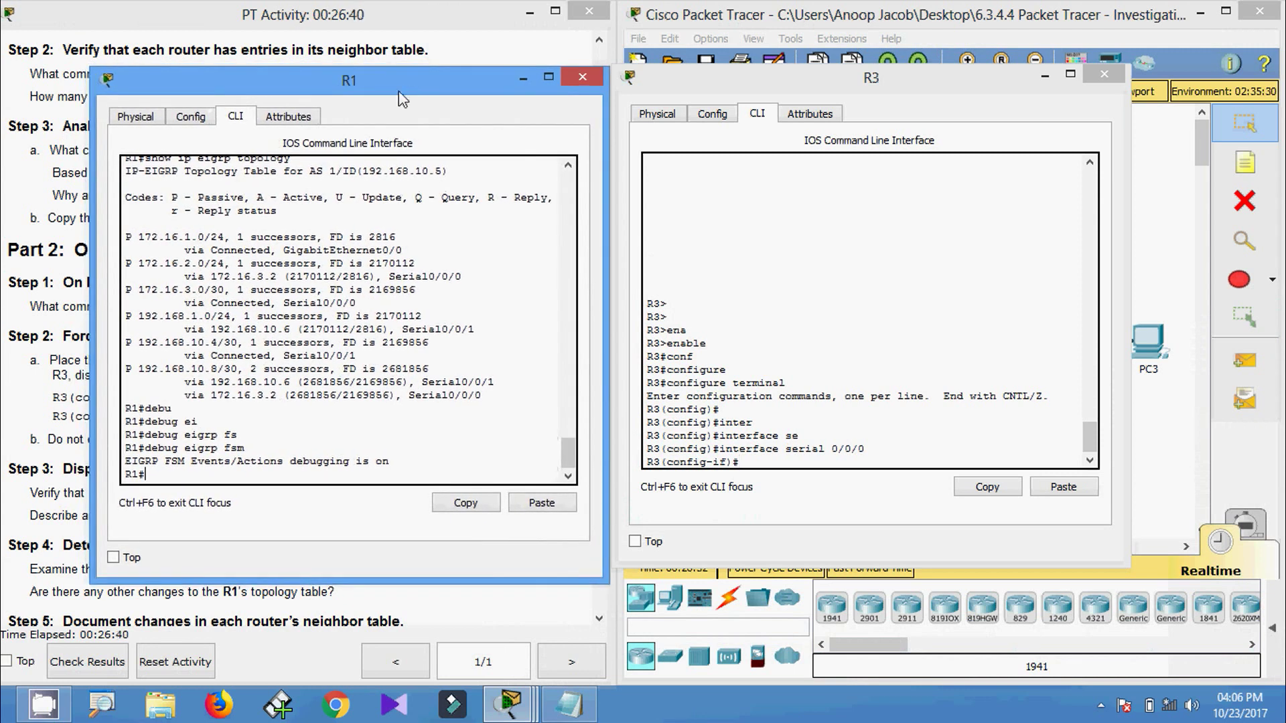
pyautogui.click(755, 462)
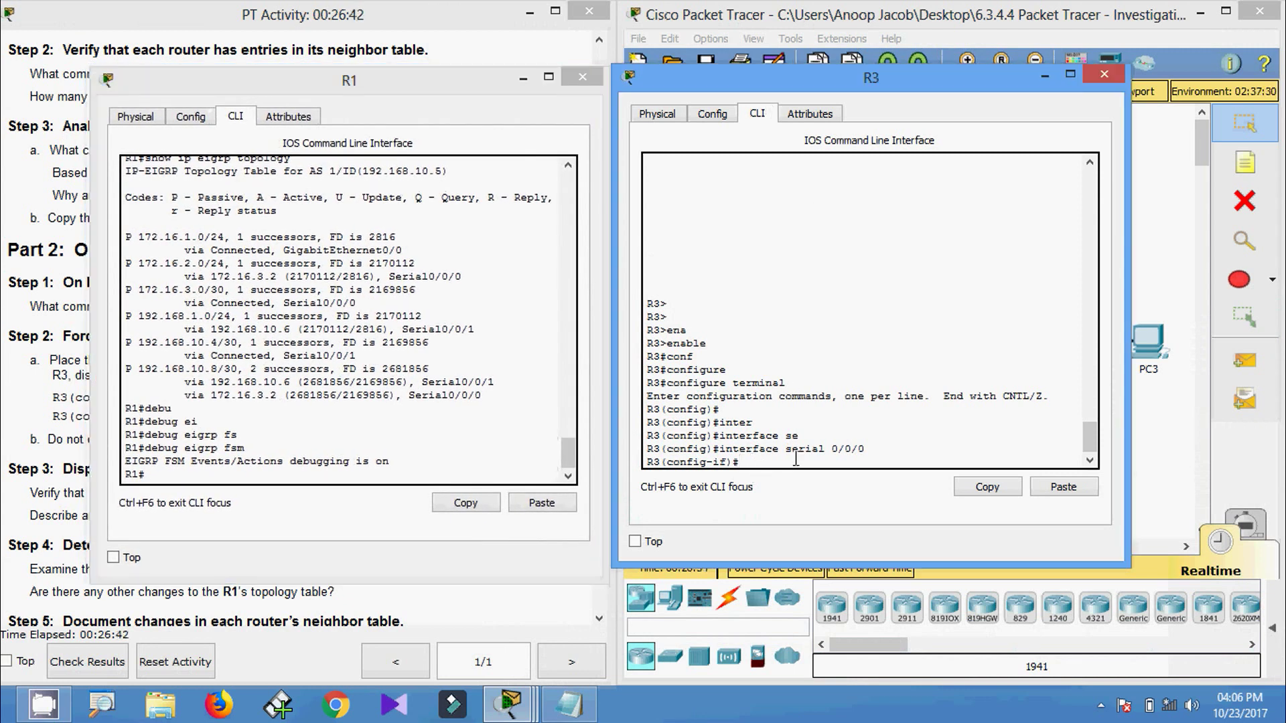
pyautogui.write('sh')
pyautogui.press('Tab')
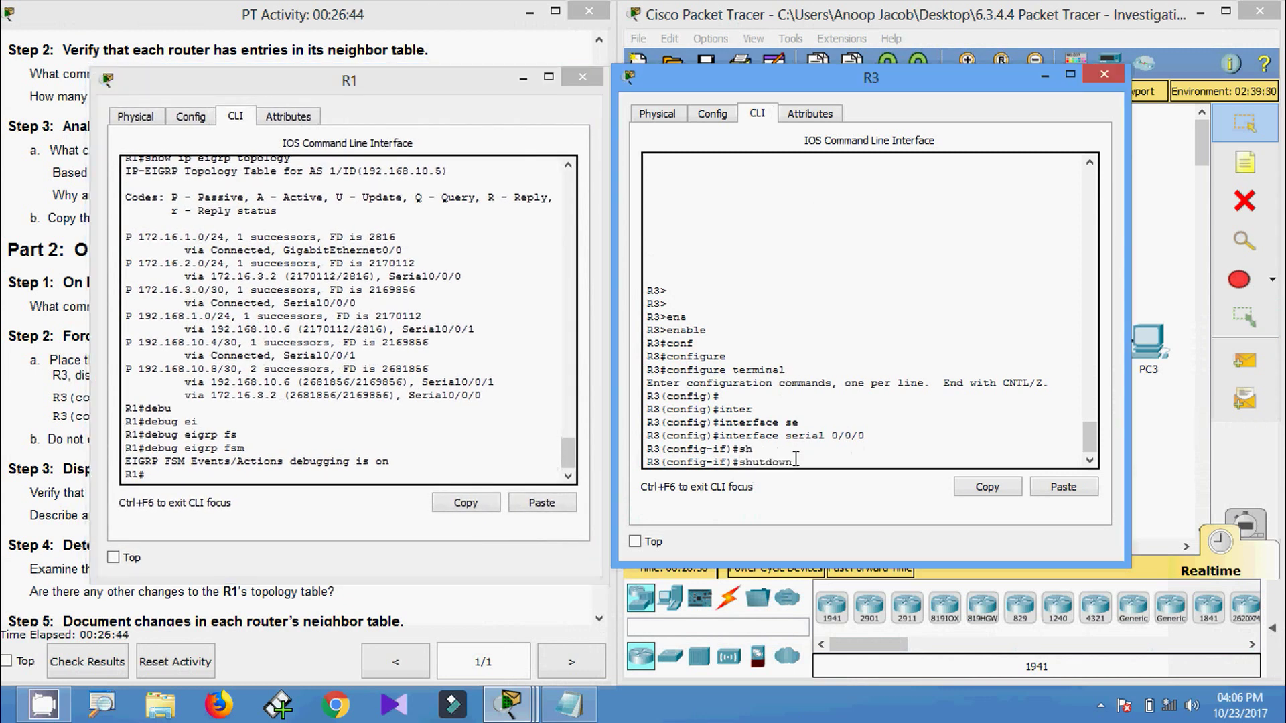
pyautogui.press('Return')
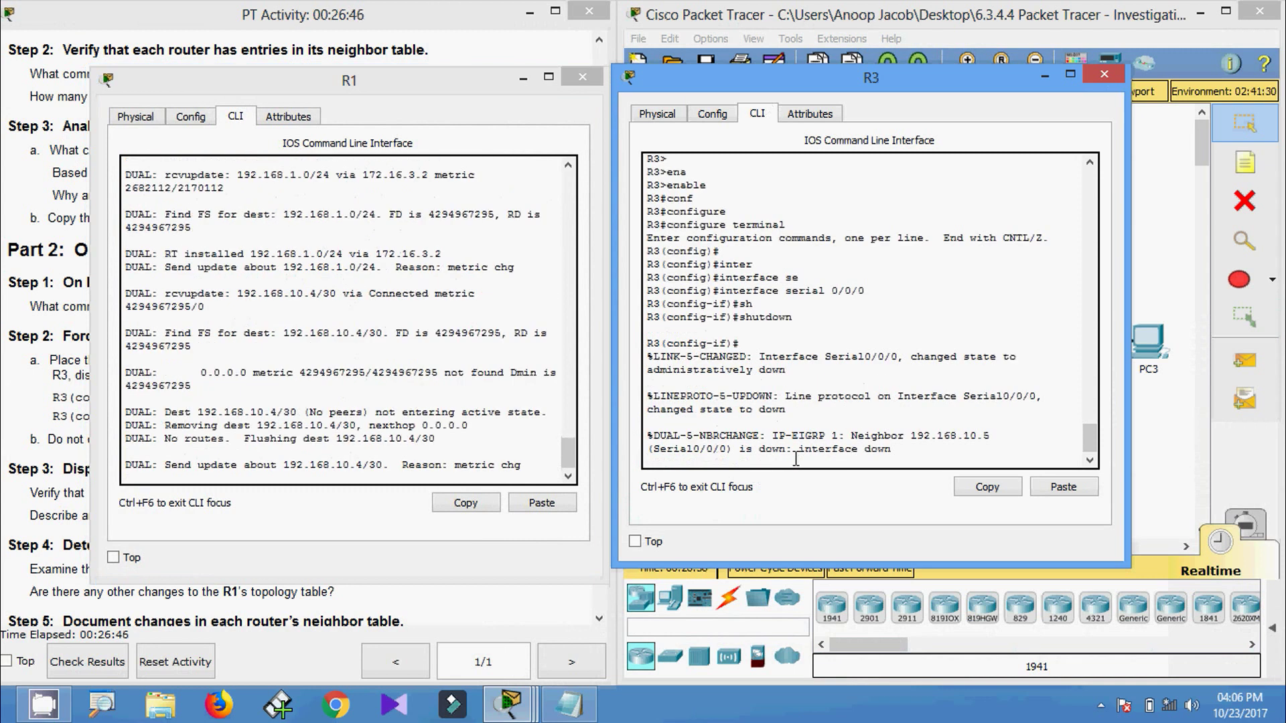
pyautogui.press('Return')
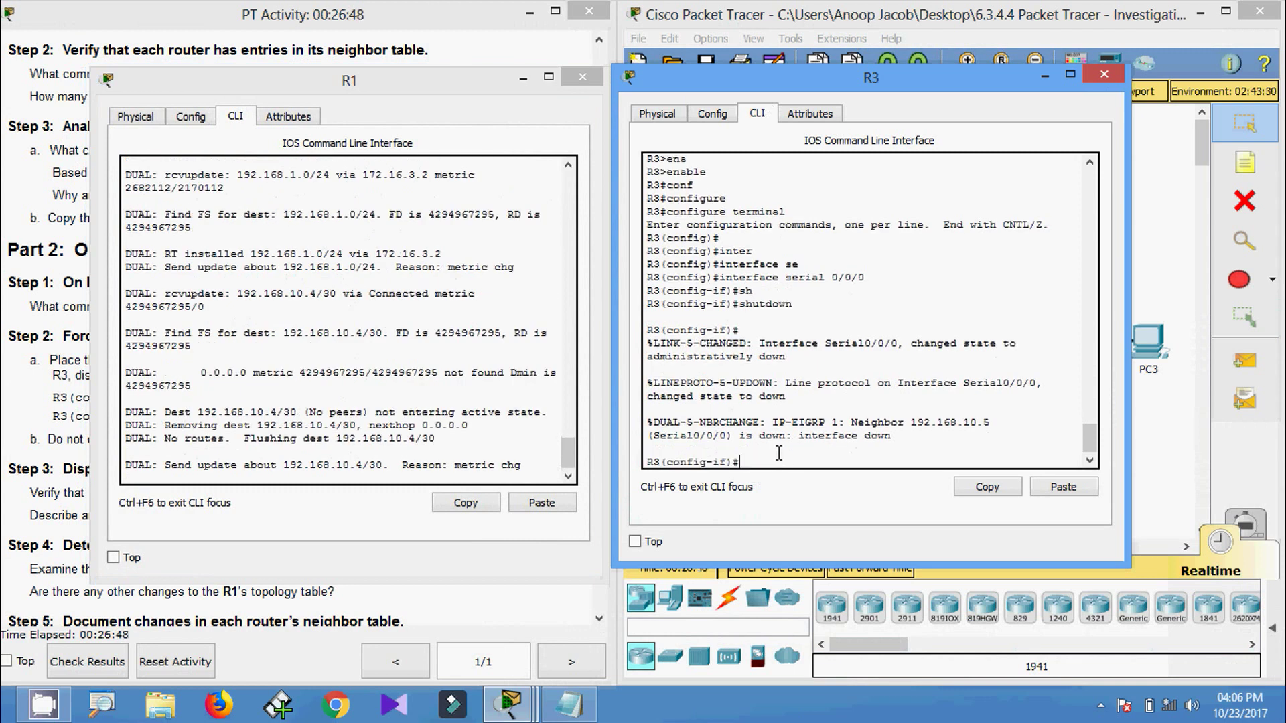
# - Examine R1's DUAL debug output, highlighting the lines about the destination 192.168.10.4/30
pyautogui.click(480, 325)
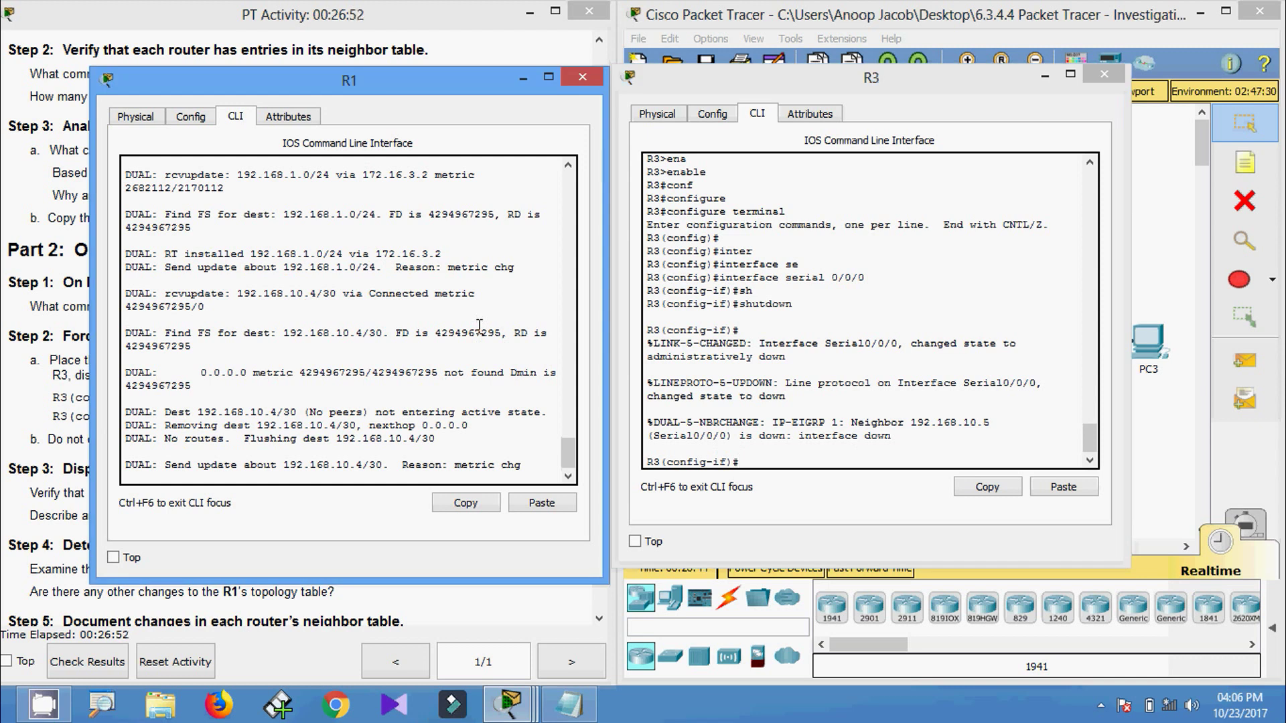
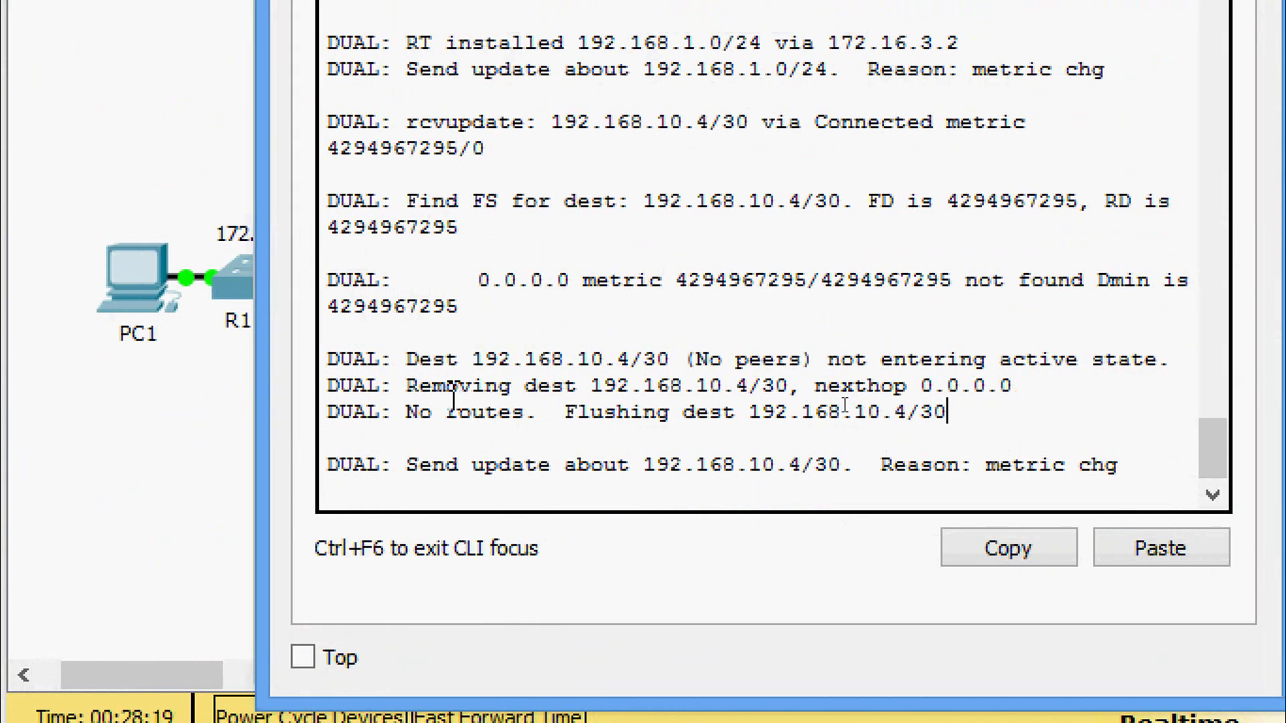
pyautogui.moveTo(329, 360); pyautogui.dragTo(1015, 421)
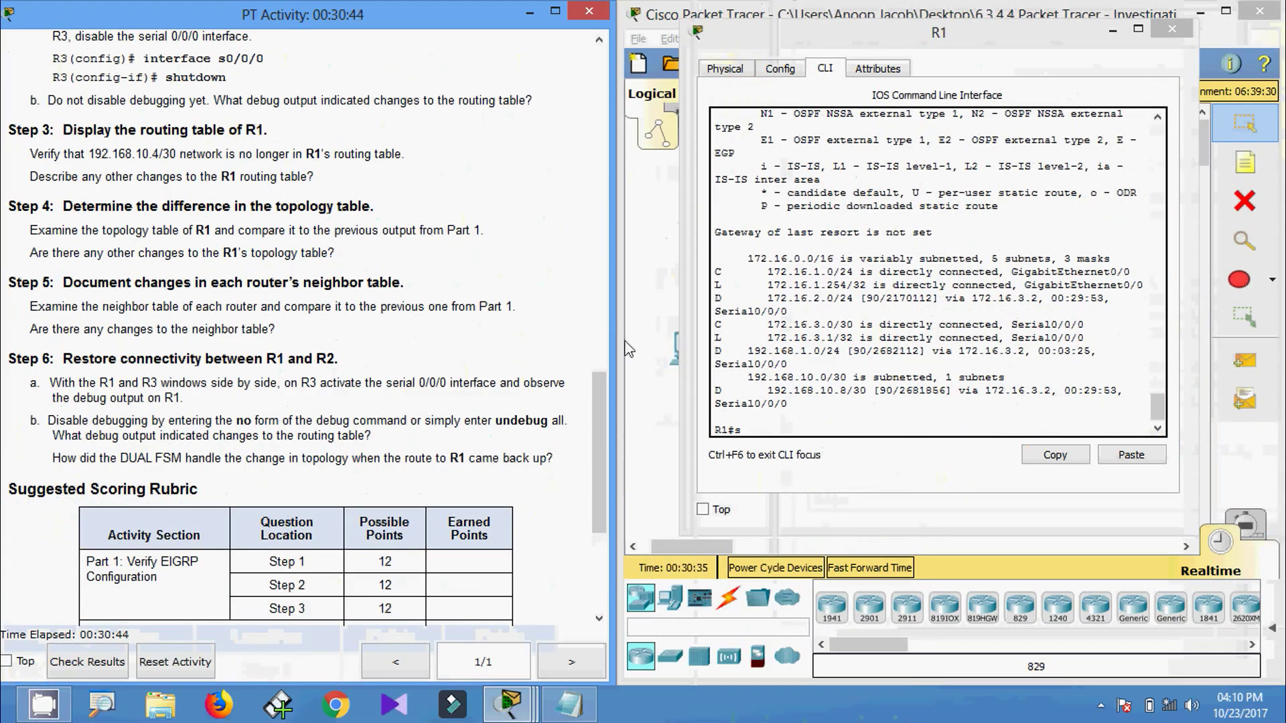
# - Display R1's routing table with show ip route and highlight the EIGRP route to 192.168.10.8/30
pyautogui.click(751, 429)
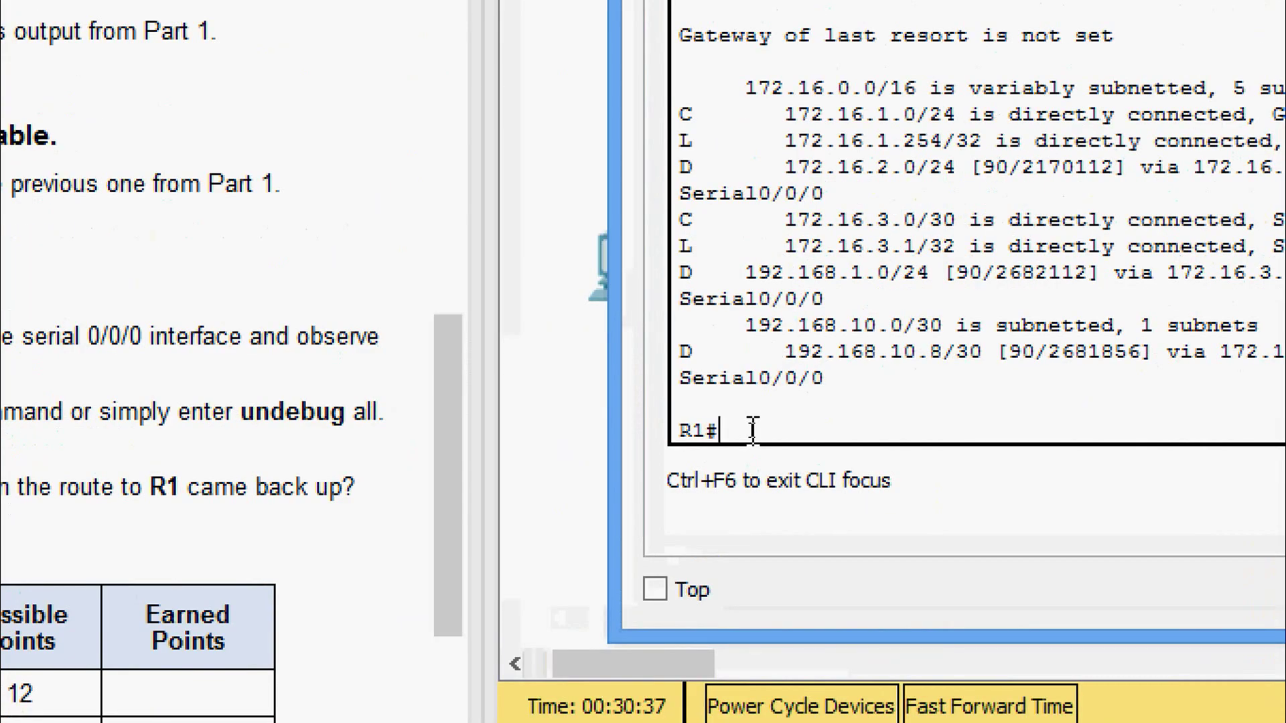
pyautogui.write('sh')
pyautogui.press('Tab')
pyautogui.write('ip rou')
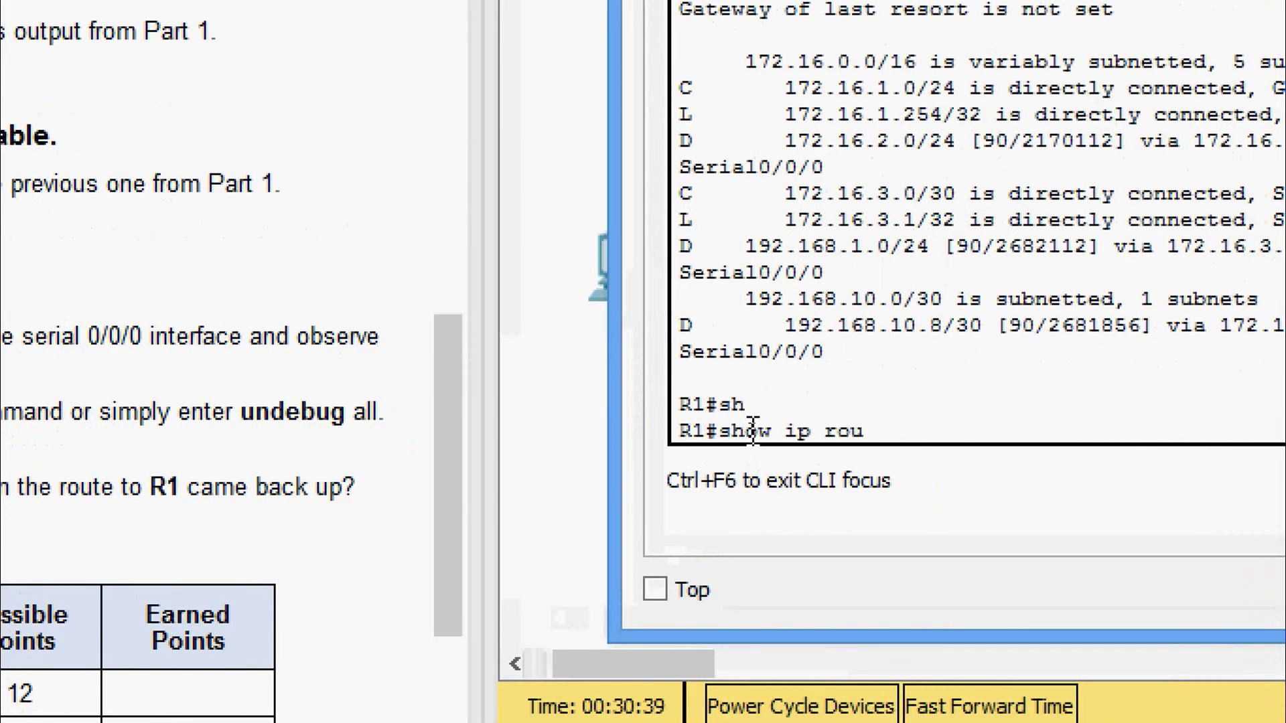
pyautogui.press('Tab')
pyautogui.press('Return')
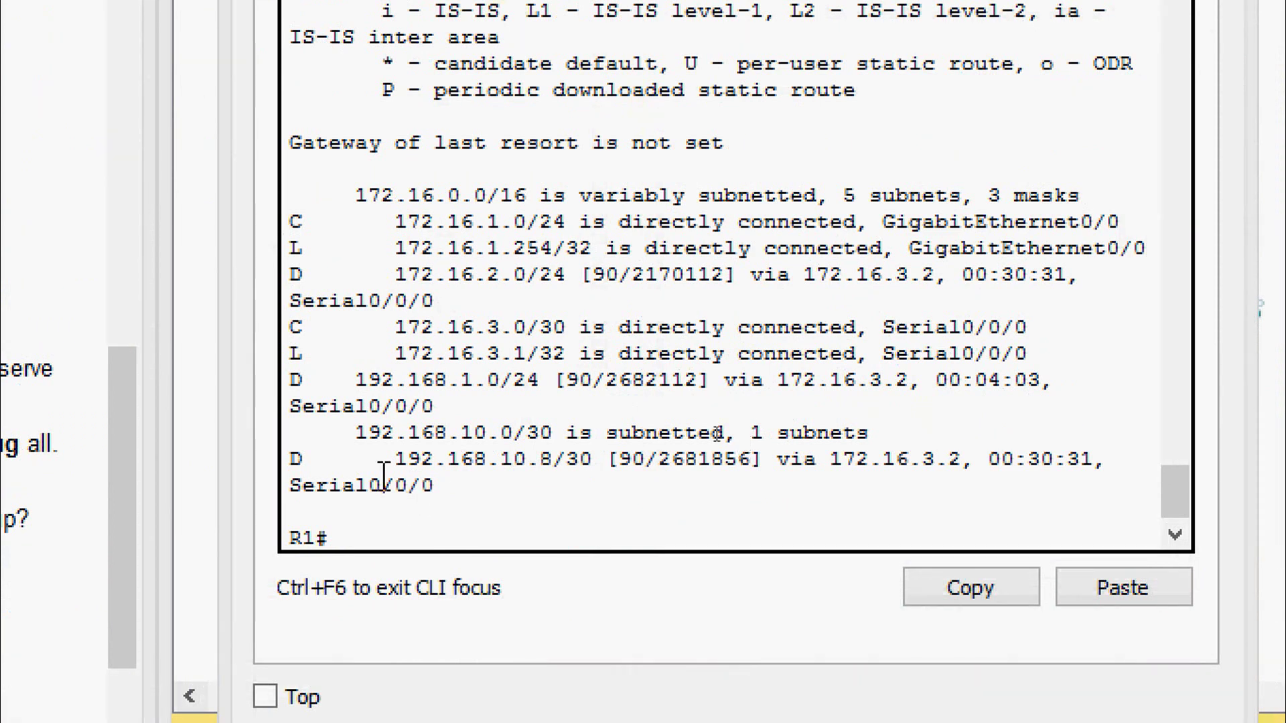
pyautogui.moveTo(290, 459); pyautogui.dragTo(447, 485)
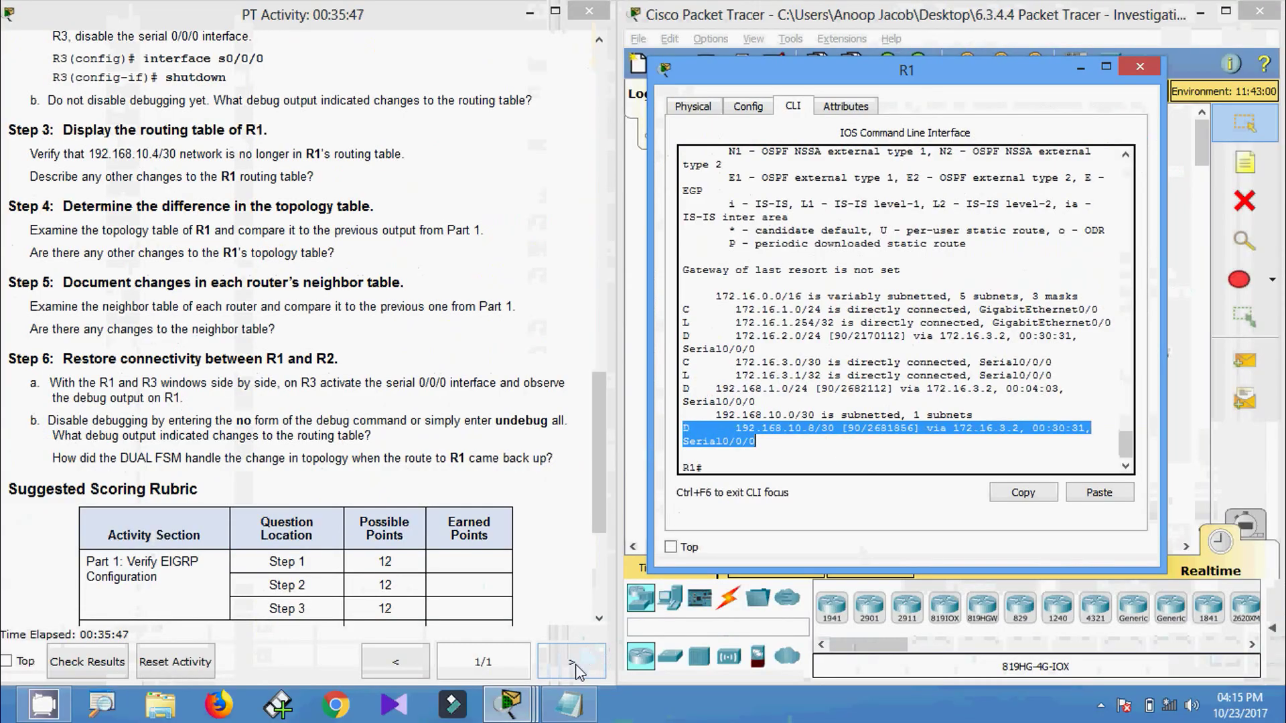
# - Switch to Notepad and compare with R1's saved Part 1 routing table, highlighting its 192.168.10.8/30 entry
pyautogui.click(569, 703)
pyautogui.scroll(15, 575, 480)
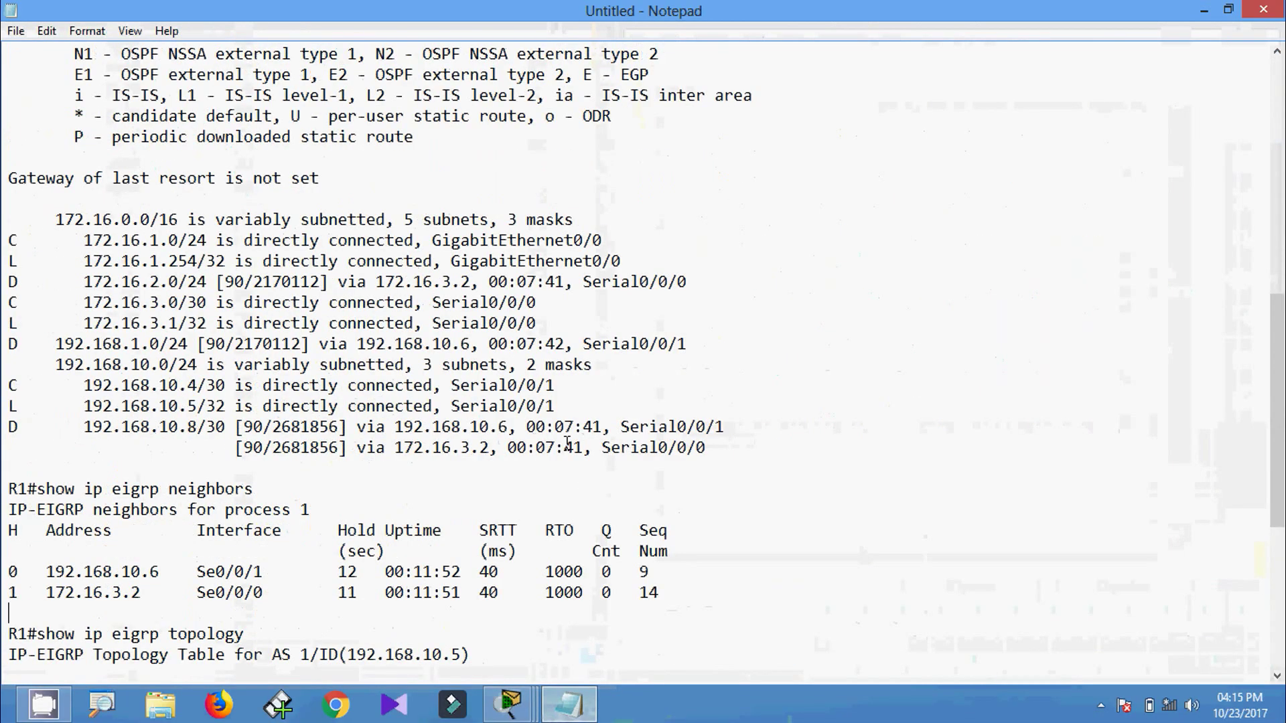
pyautogui.scroll(-10, 568, 442)
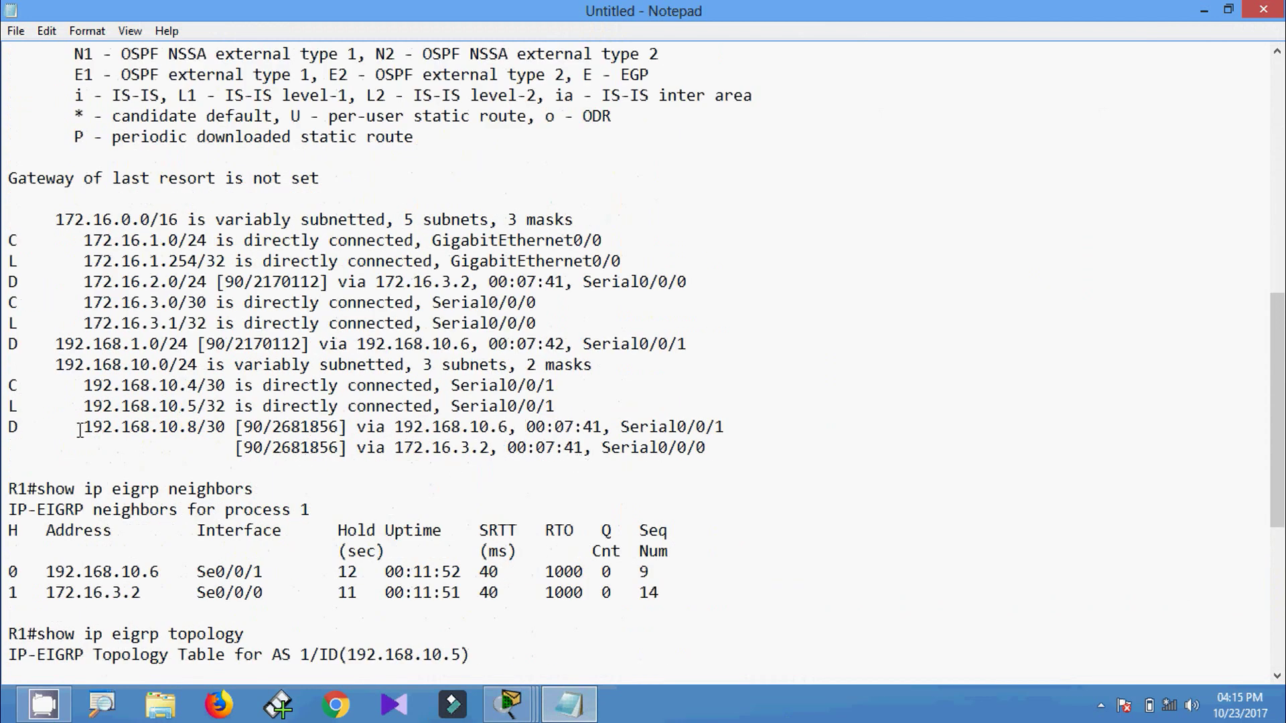
pyautogui.moveTo(24, 428); pyautogui.dragTo(664, 467)
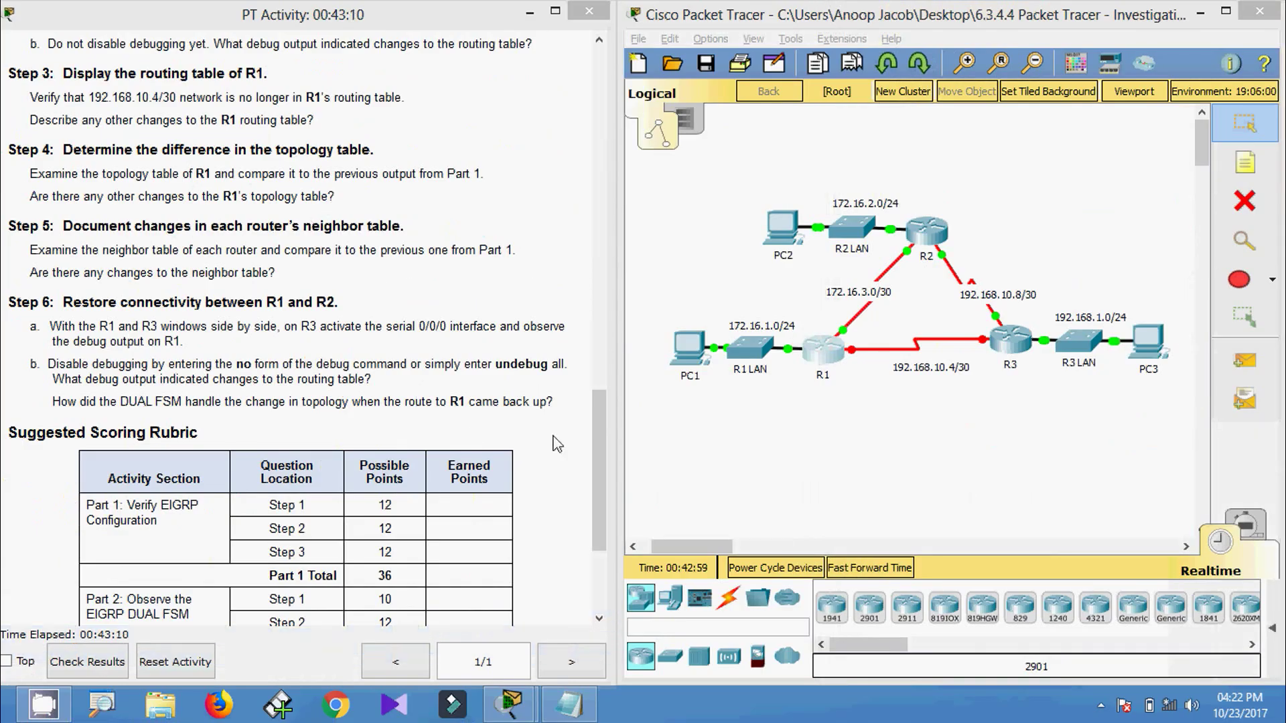
# - Display R1's EIGRP topology table with show ip eigrp topology in its console and highlight the listed network entries
pyautogui.click(823, 355)
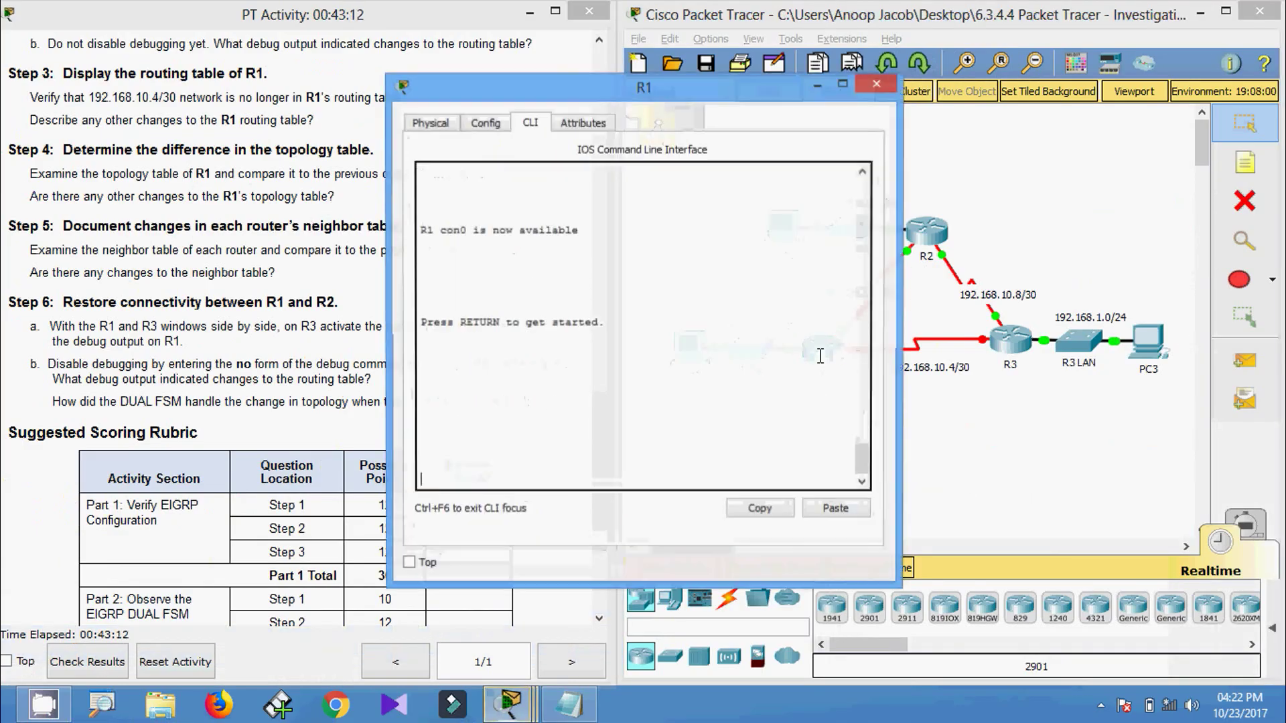
pyautogui.press('Return')
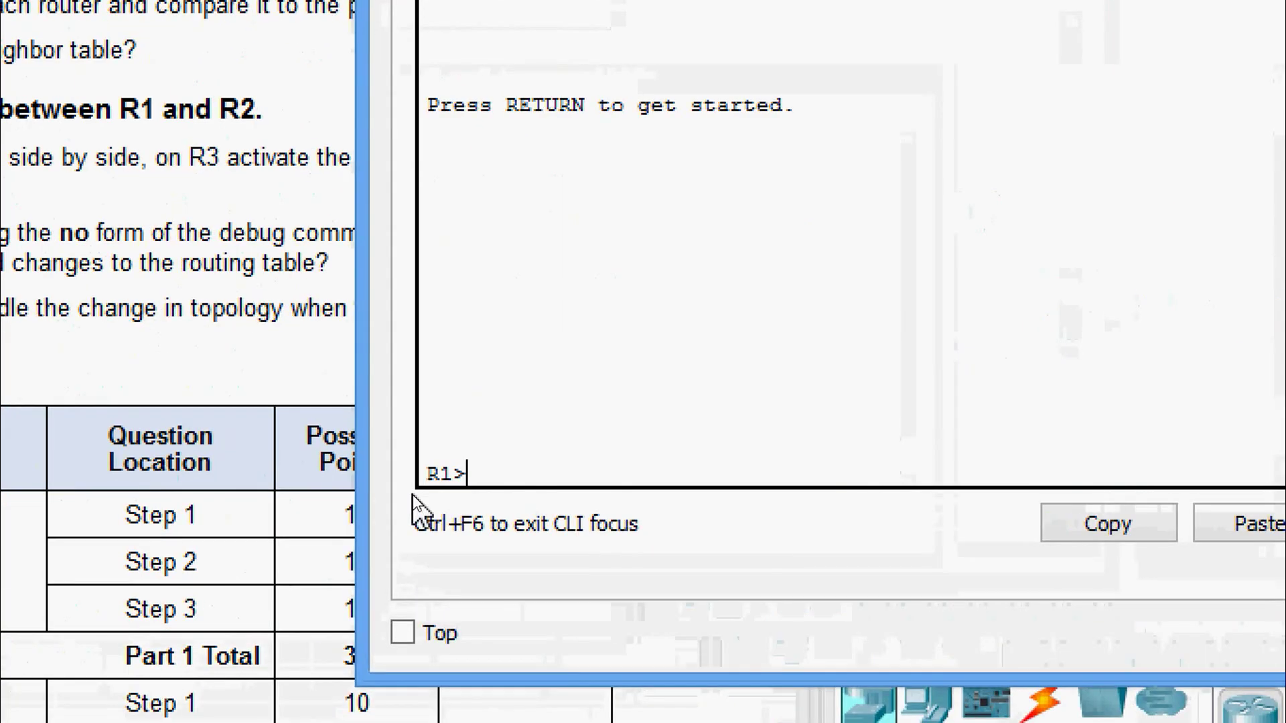
pyautogui.write('sh')
pyautogui.press('Tab')
pyautogui.write('ip ei')
pyautogui.press('Tab')
pyautogui.write('to')
pyautogui.press('Tab')
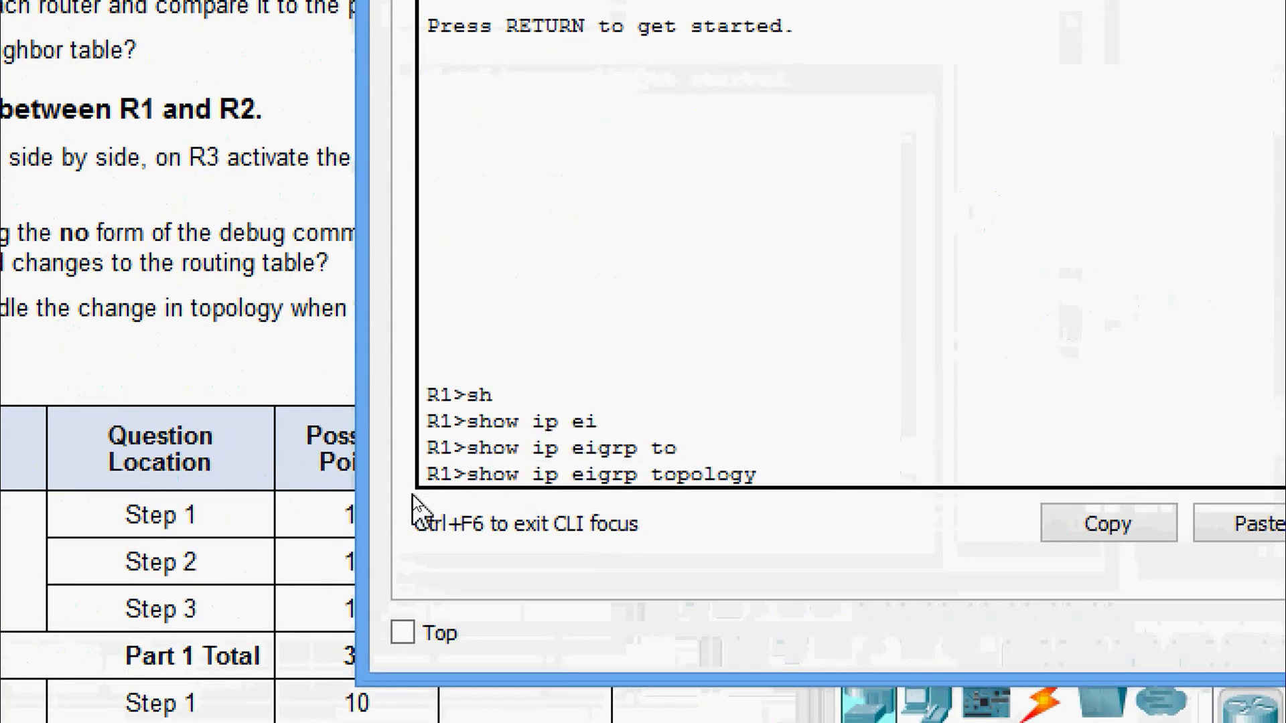
pyautogui.press('Return')
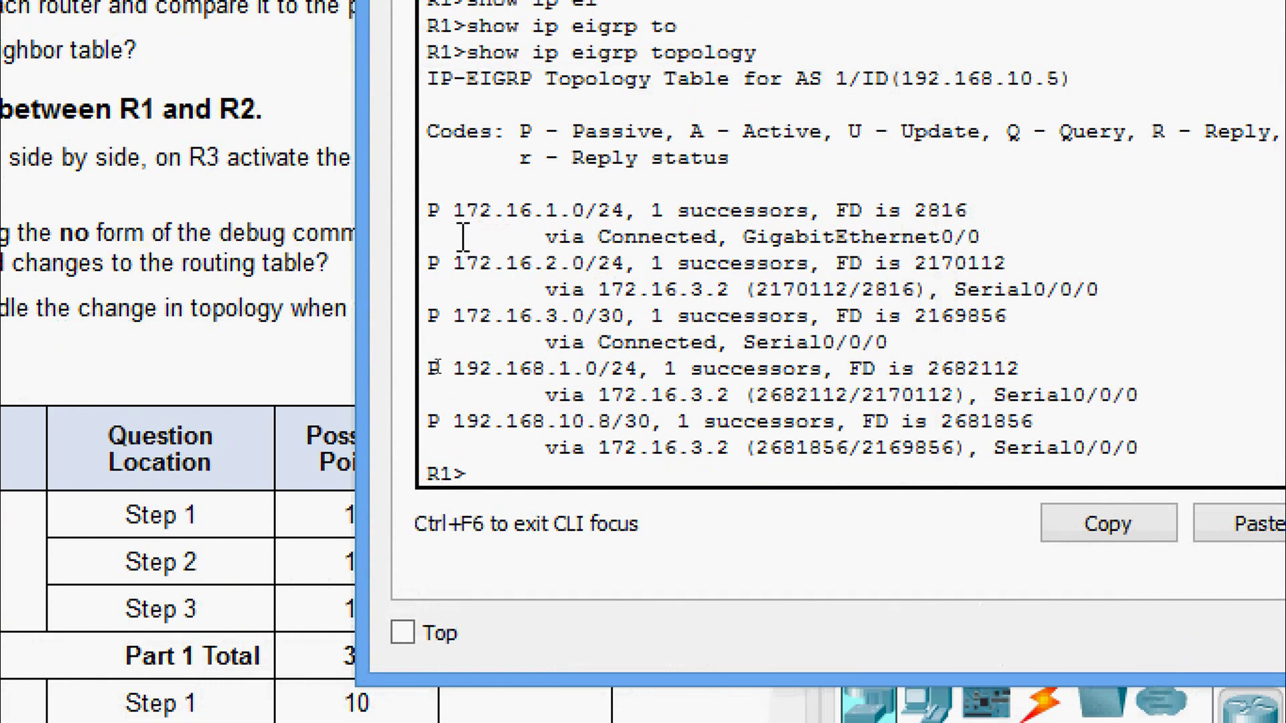
pyautogui.moveTo(439, 213); pyautogui.dragTo(1172, 456)
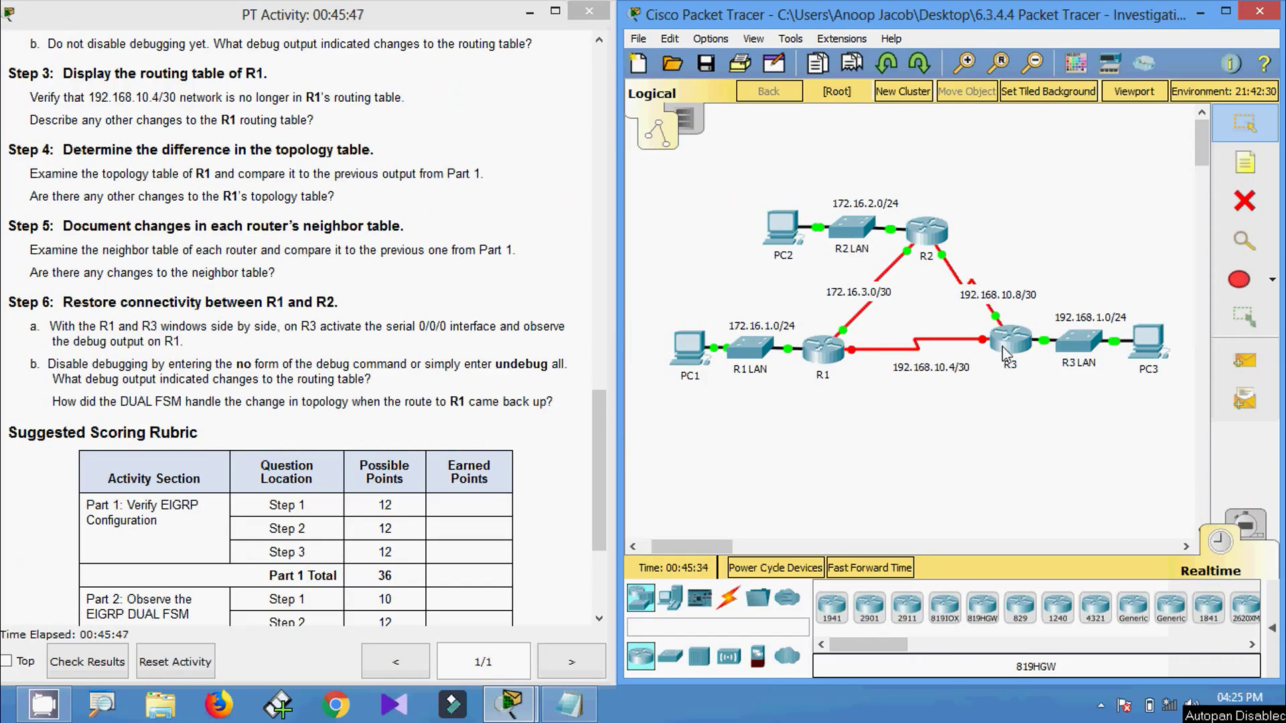
# - Start R3's console session and enter privileged EXEC mode with enable
pyautogui.click(1001, 348)
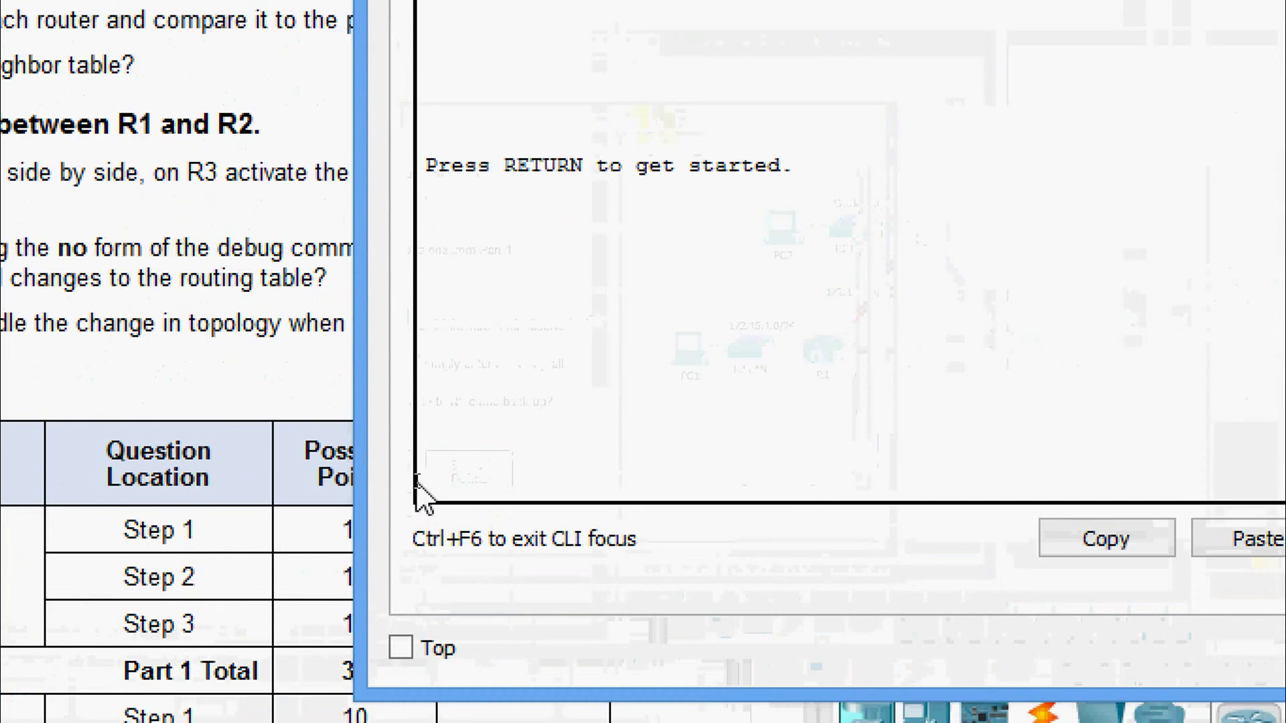
pyautogui.press('Return')
pyautogui.write('ena')
pyautogui.press('Tab')
pyautogui.press('Return')
# - Display R3's EIGRP neighbor table with show ip eigrp neighbors, highlight the 192.168.10.9 entry, and close R3's window
pyautogui.write('sh')
pyautogui.press('Tab')
pyautogui.write('i')
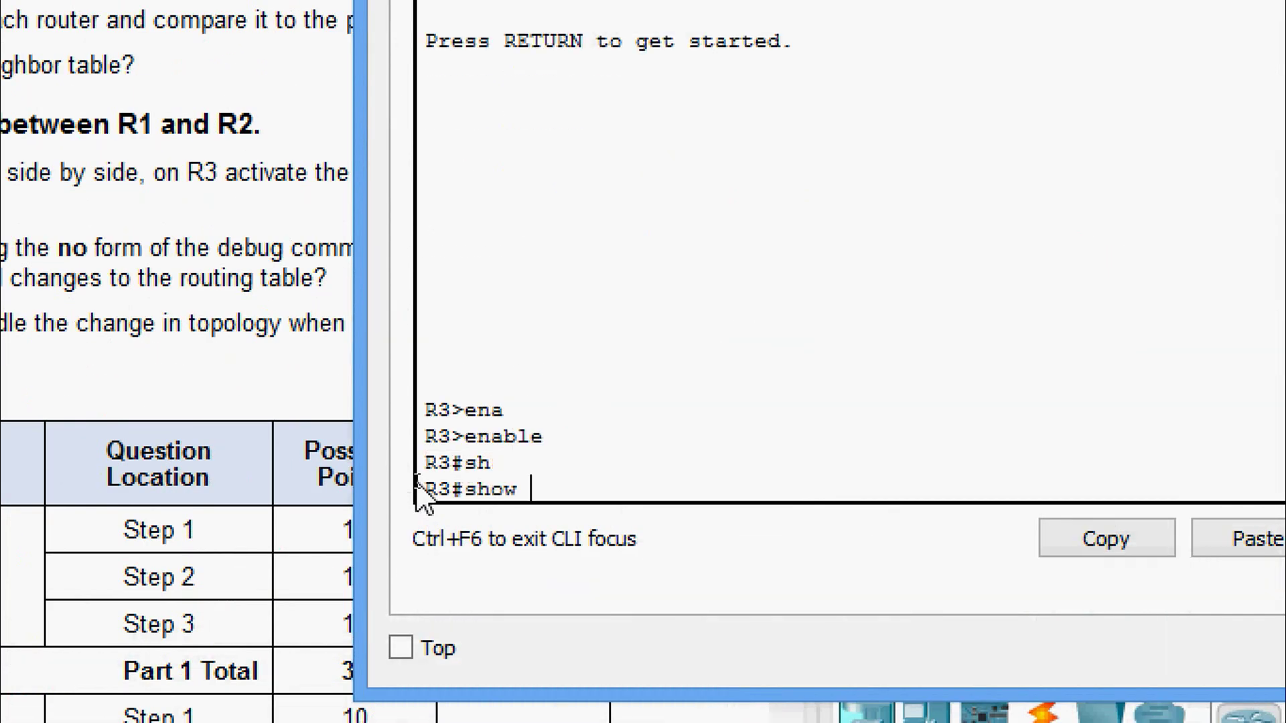
pyautogui.write('p ei')
pyautogui.press('Tab')
pyautogui.write('ne')
pyautogui.press('Tab')
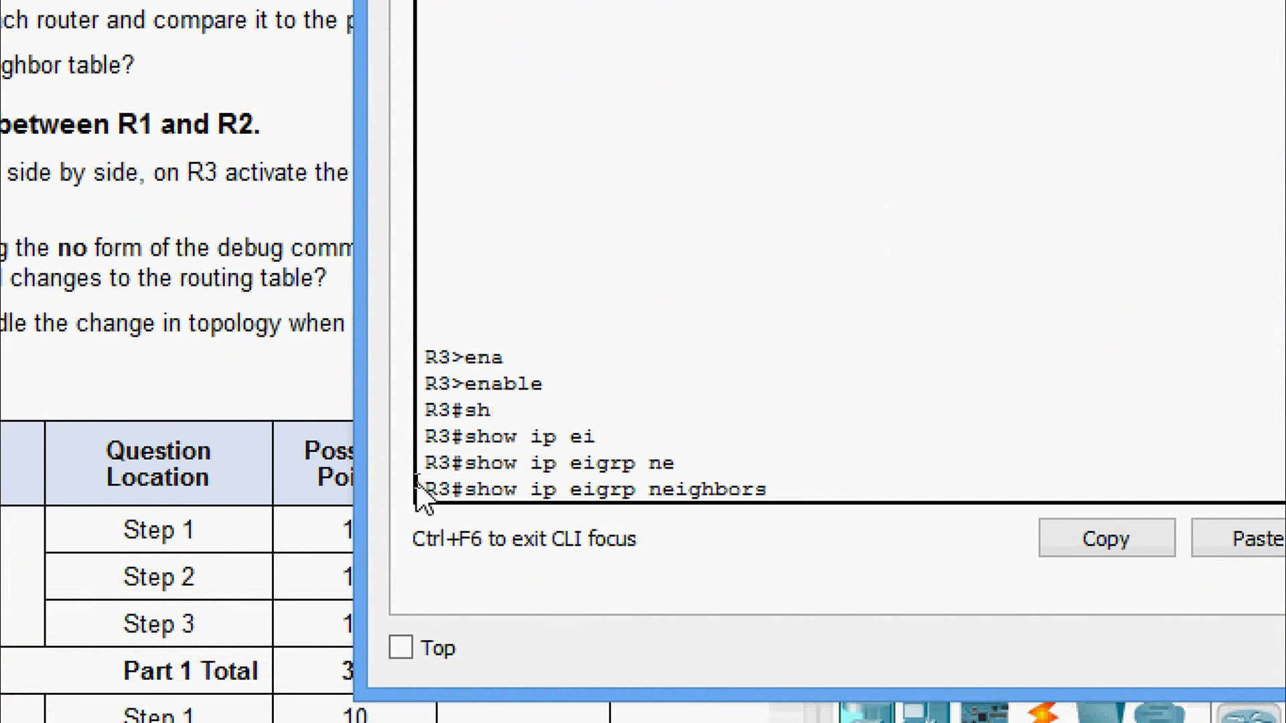
pyautogui.press('Return')
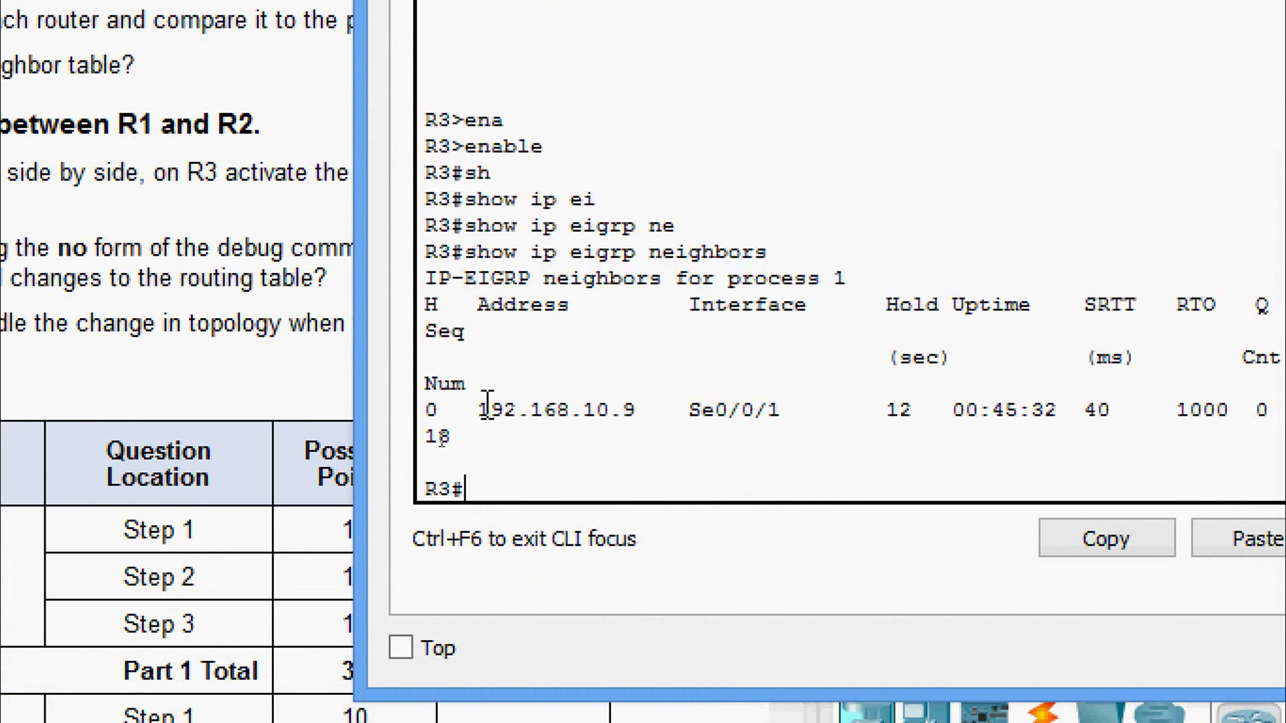
pyautogui.moveTo(423, 405); pyautogui.dragTo(692, 409)
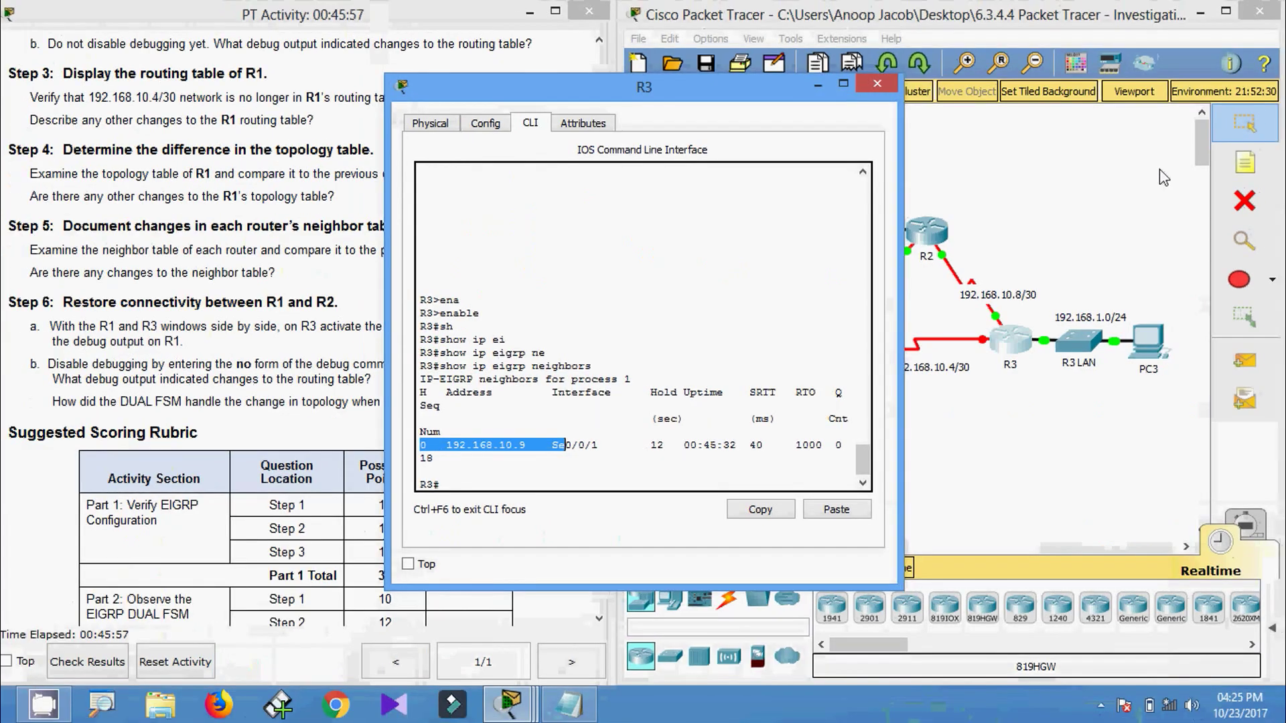
pyautogui.click(885, 90)
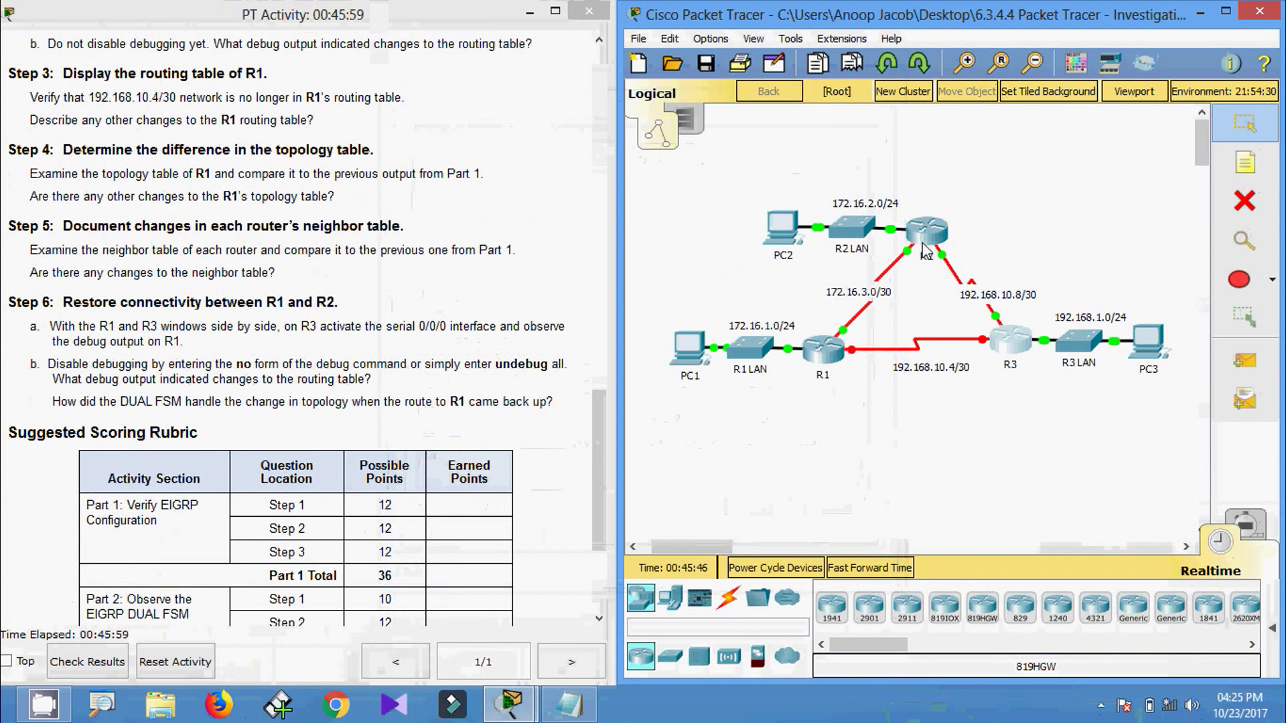
# - Start R2's console session and enter privileged EXEC mode with enable
pyautogui.click(925, 236)
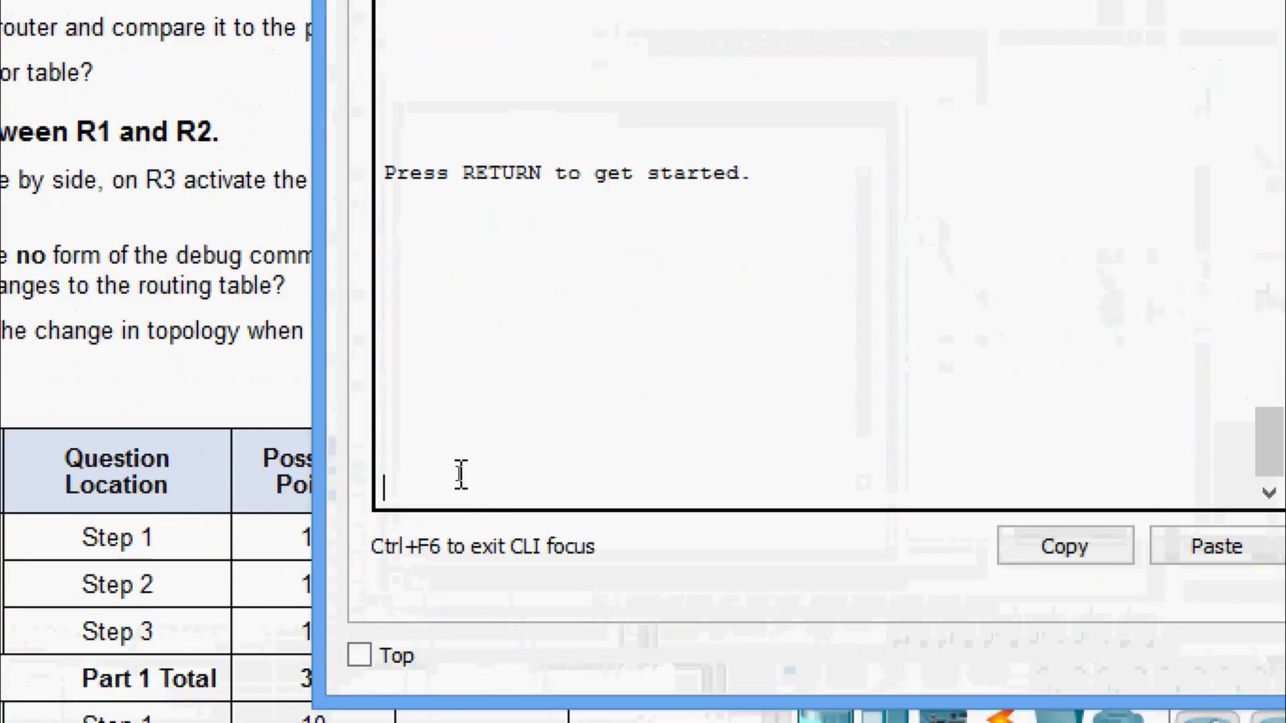
pyautogui.press('Return')
pyautogui.write('ena')
pyautogui.press('Tab')
pyautogui.press('Return')
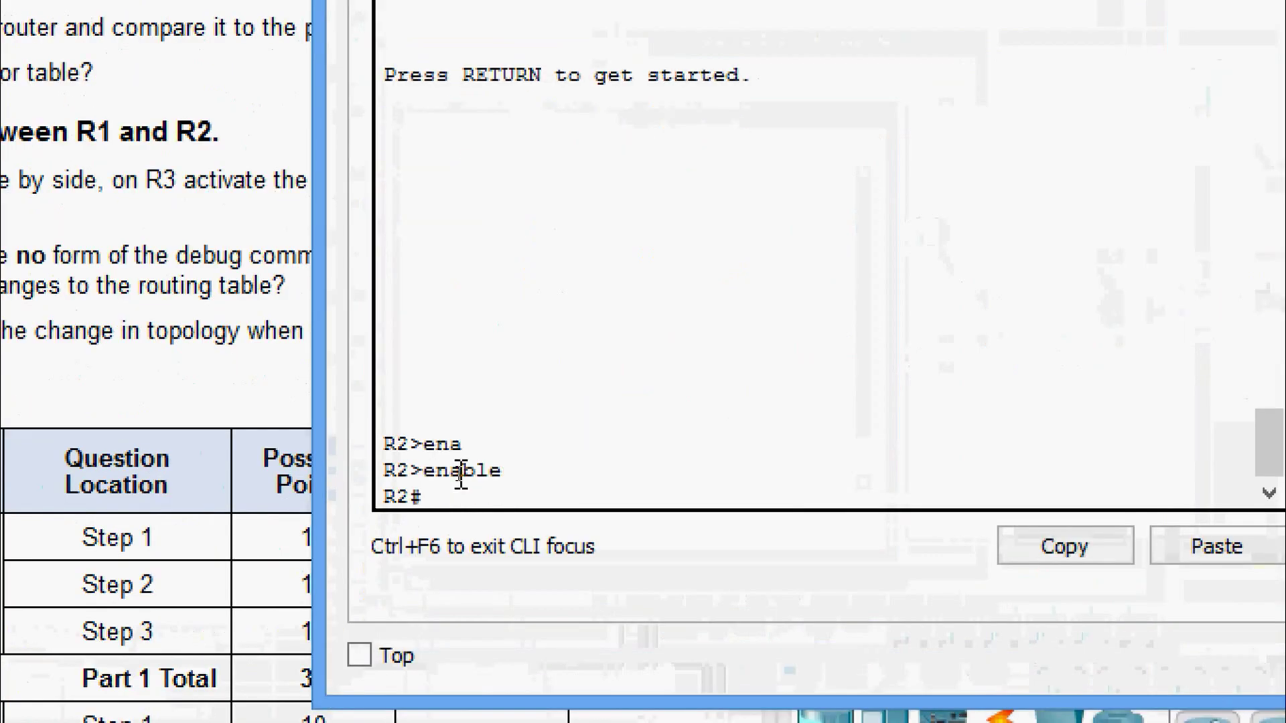
# - Display R2's EIGRP neighbor table with show ip eigrp neighbors, highlight the neighbor entries, and close R2's window
pyautogui.write('show ip')
pyautogui.press('Tab')
pyautogui.write('ip ei')
pyautogui.press('Tab')
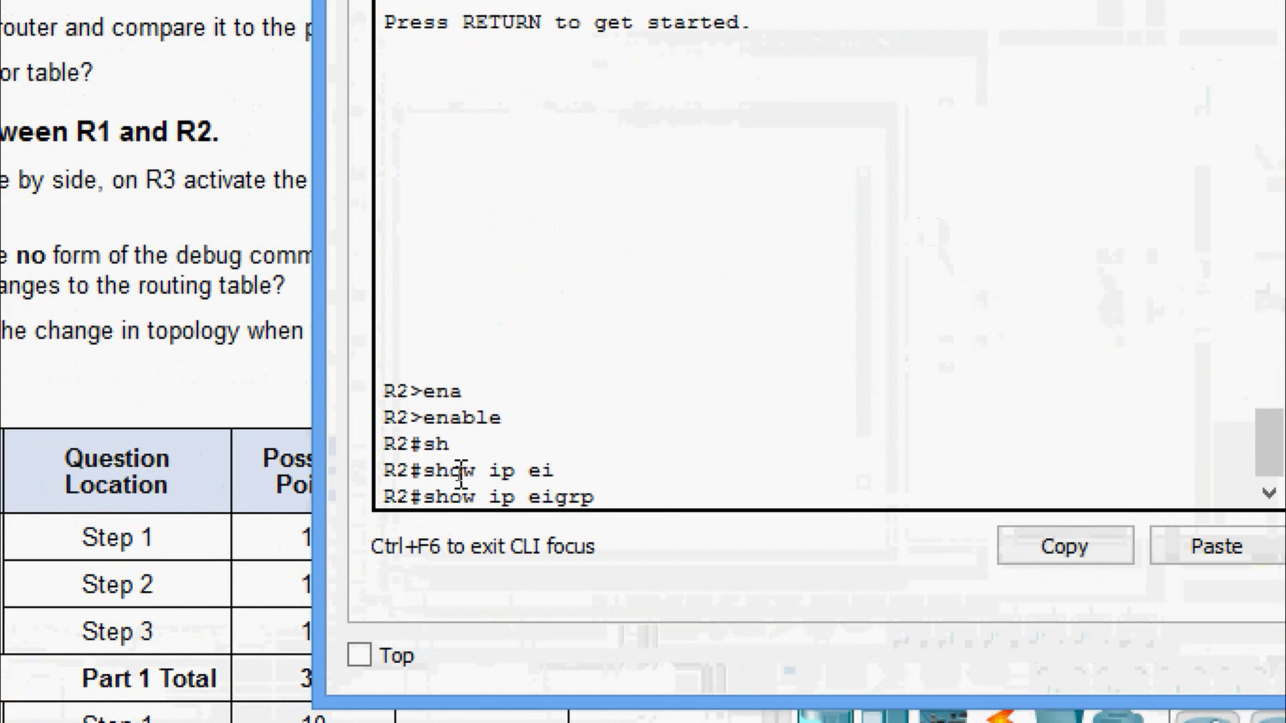
pyautogui.write('en')
pyautogui.press('Tab')
pyautogui.press('BackSpace')
pyautogui.press('BackSpace')
pyautogui.write('ne')
pyautogui.press('Tab')
pyautogui.press('Return')
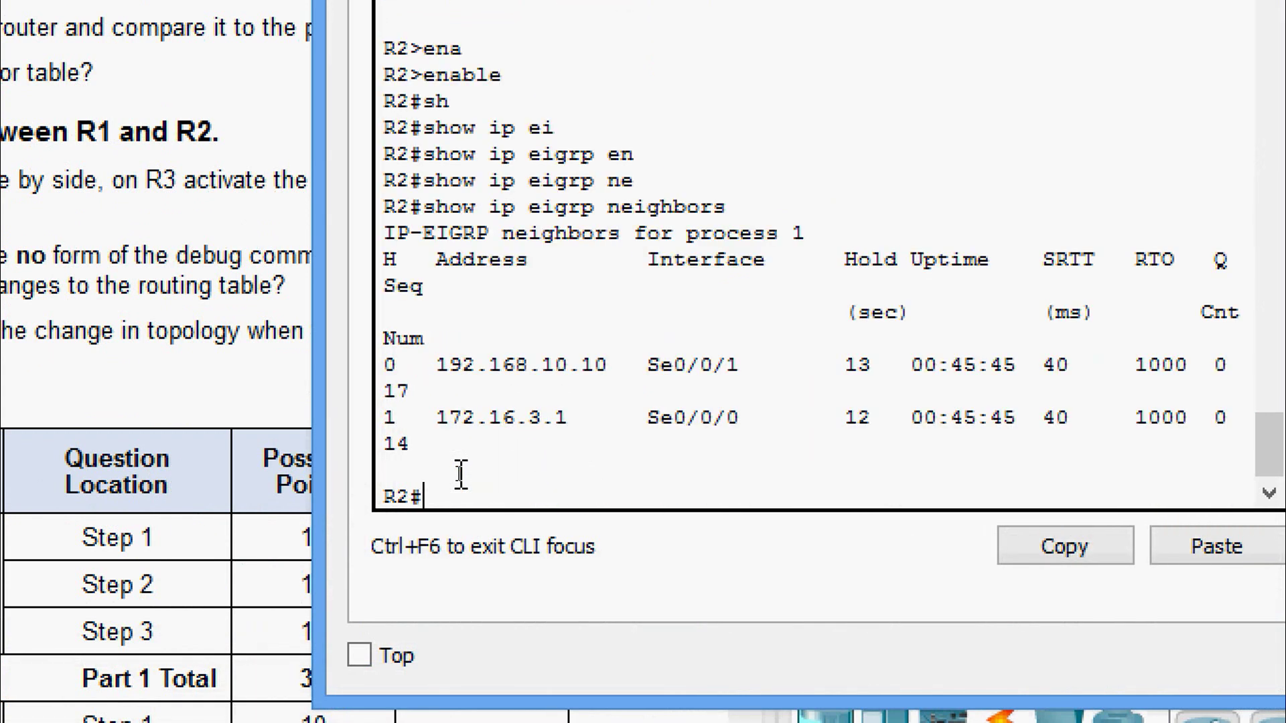
pyautogui.moveTo(385, 353); pyautogui.dragTo(811, 462)
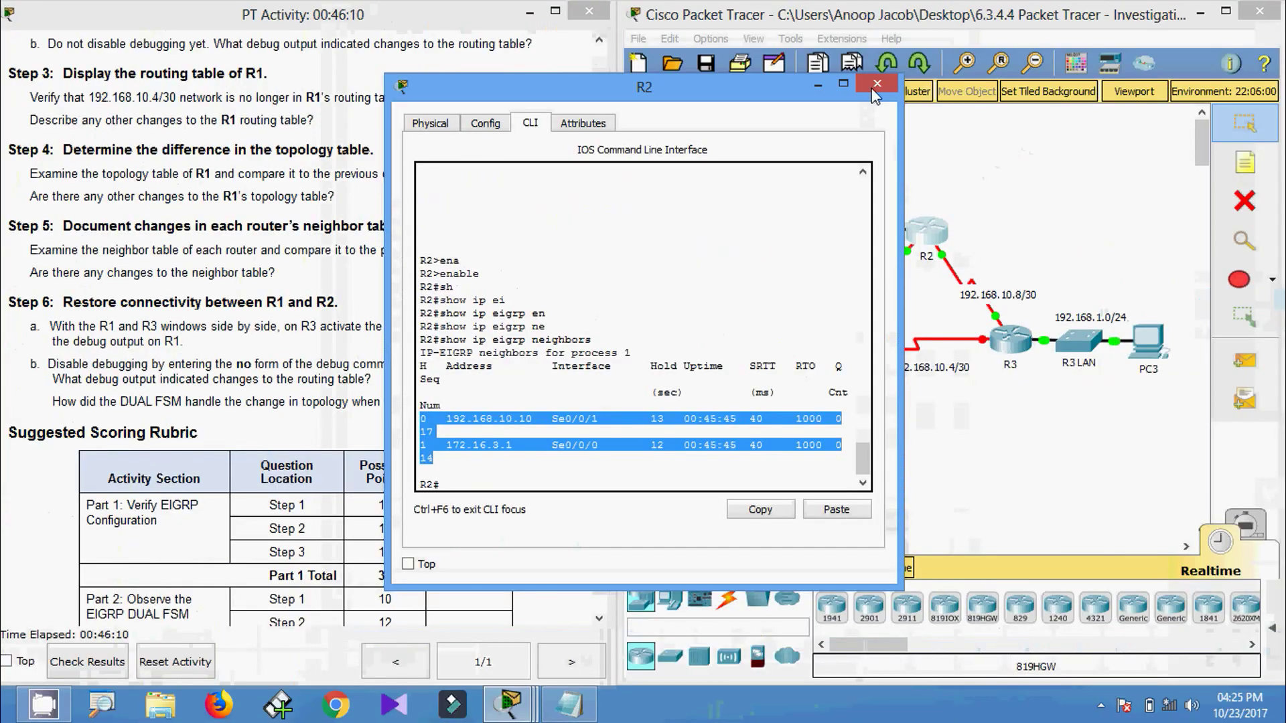
pyautogui.click(876, 84)
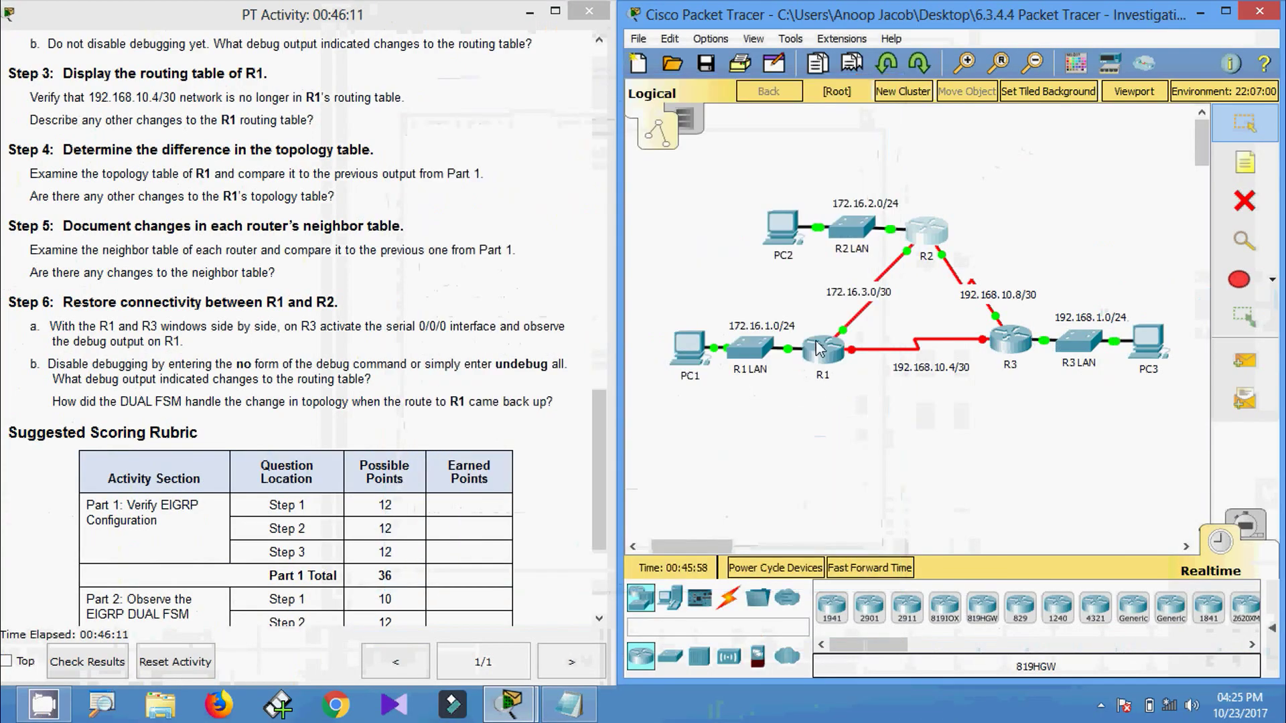
# - Reopen R1's console and enter privileged EXEC mode with enable
pyautogui.click(837, 362)
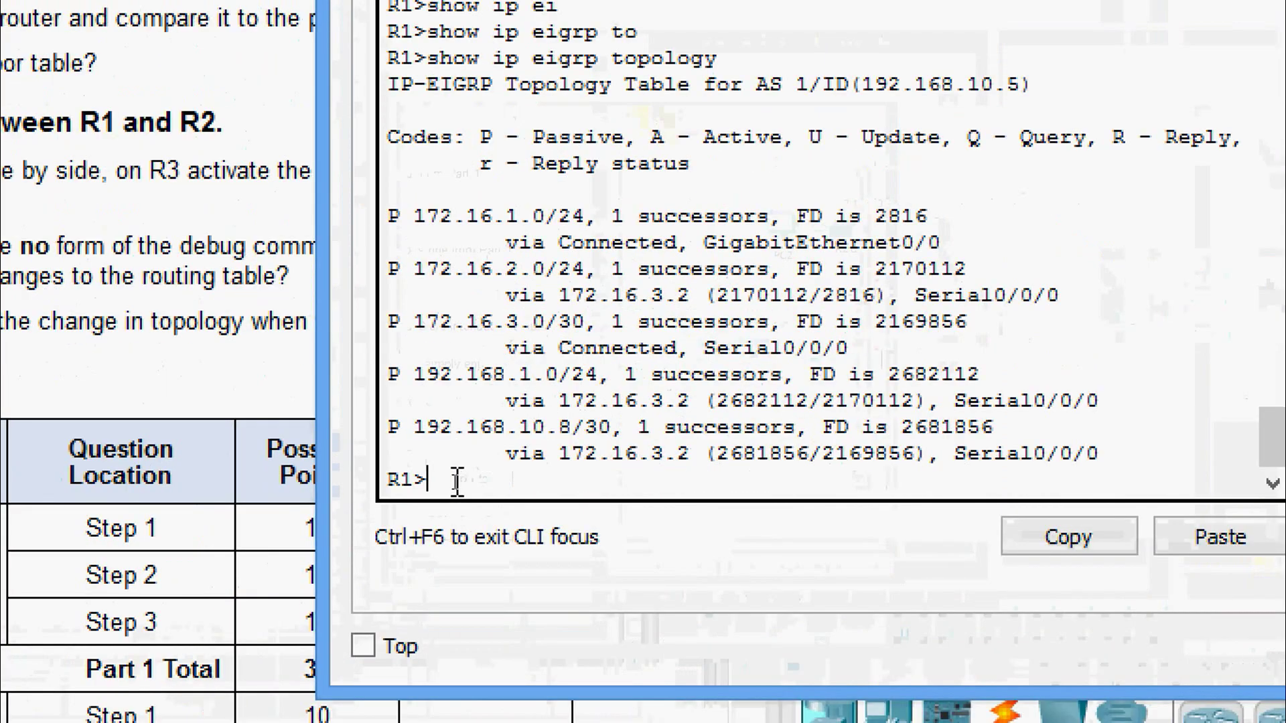
pyautogui.write('ena')
pyautogui.press('Tab')
pyautogui.press('Return')
# - Display R1's EIGRP neighbor table with show ip eigrp neighbors
pyautogui.write('sh')
pyautogui.press('Tab')
pyautogui.write('ip ei')
pyautogui.press('Tab')
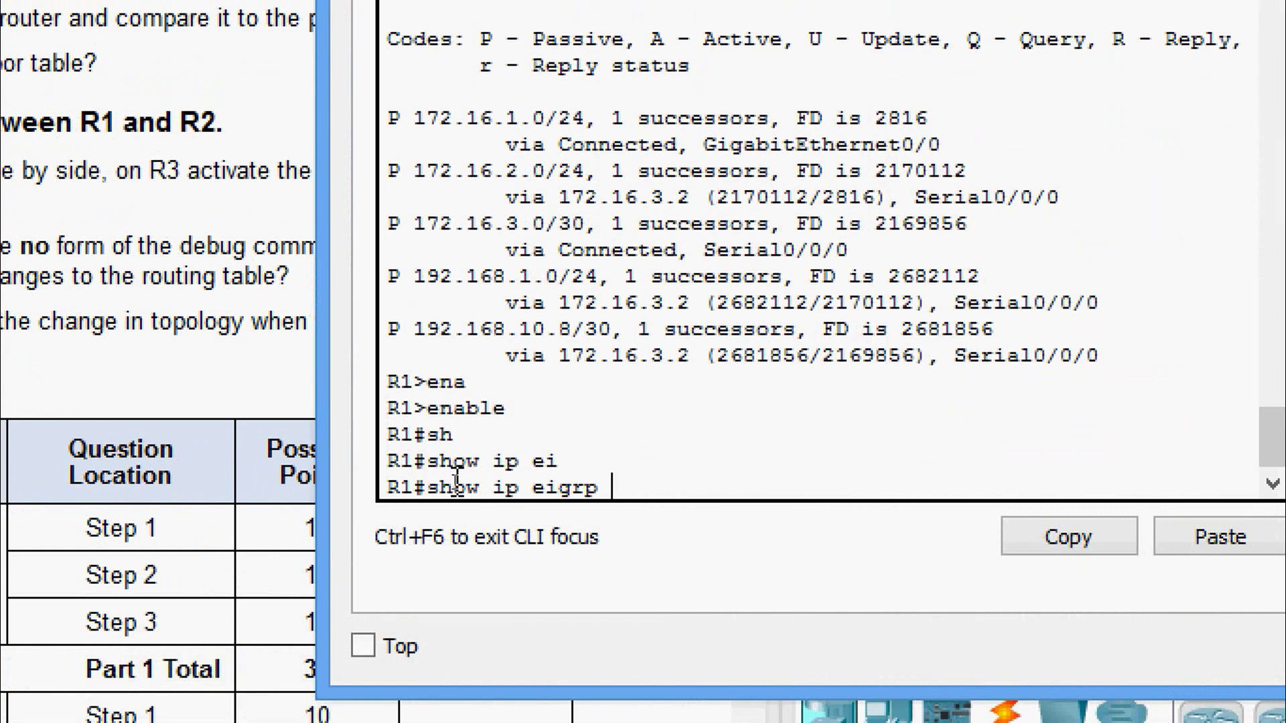
pyautogui.write('ne')
pyautogui.press('Tab')
pyautogui.press('Return')
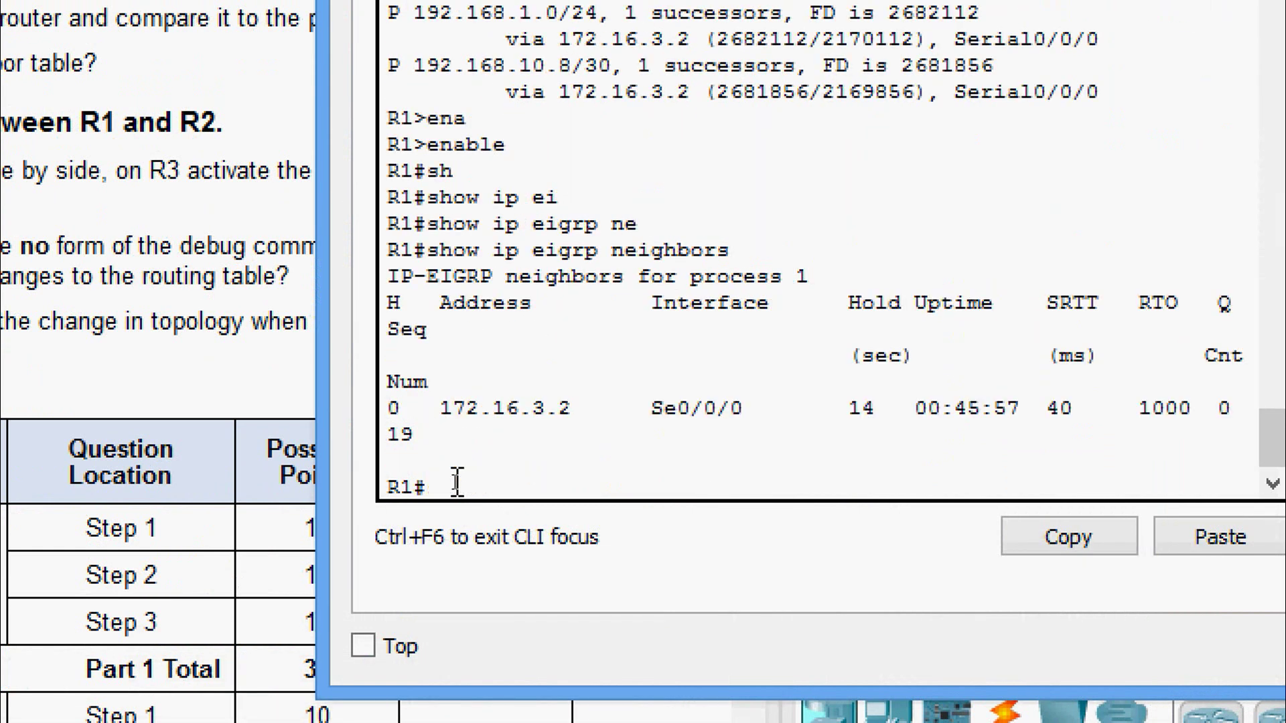